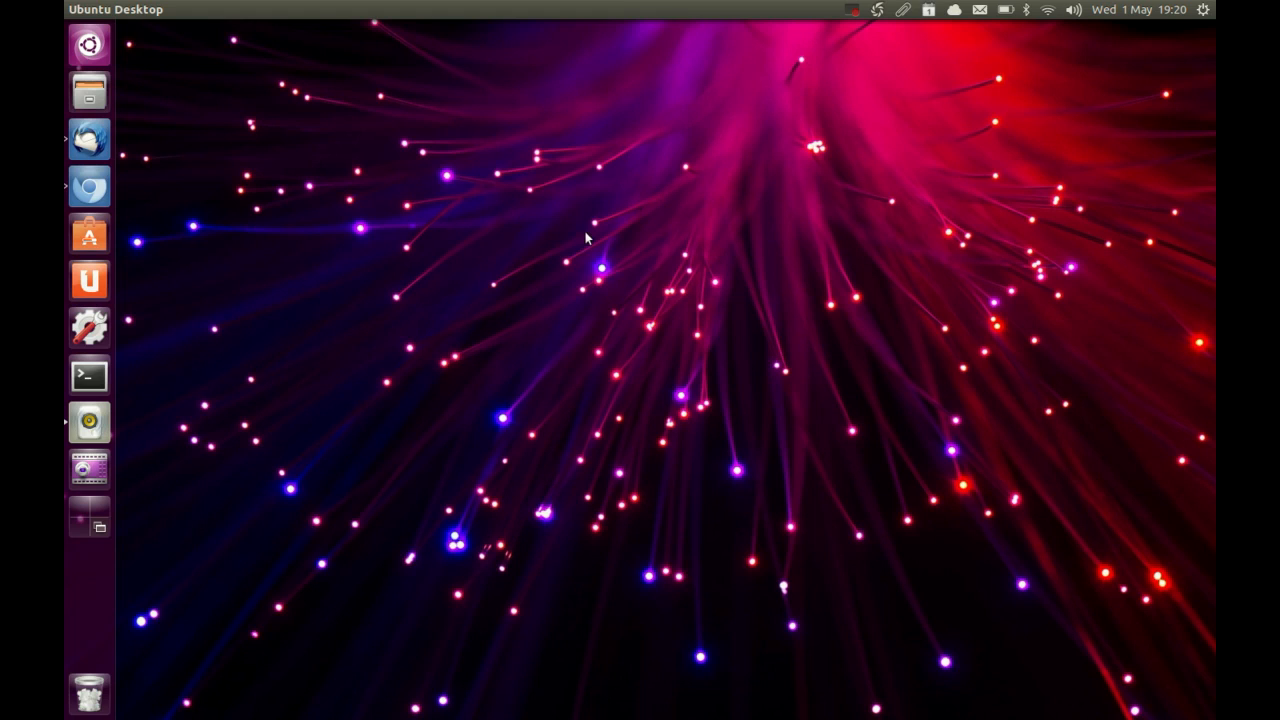
# Search the Dash for "team".
pyautogui.click(89, 45)
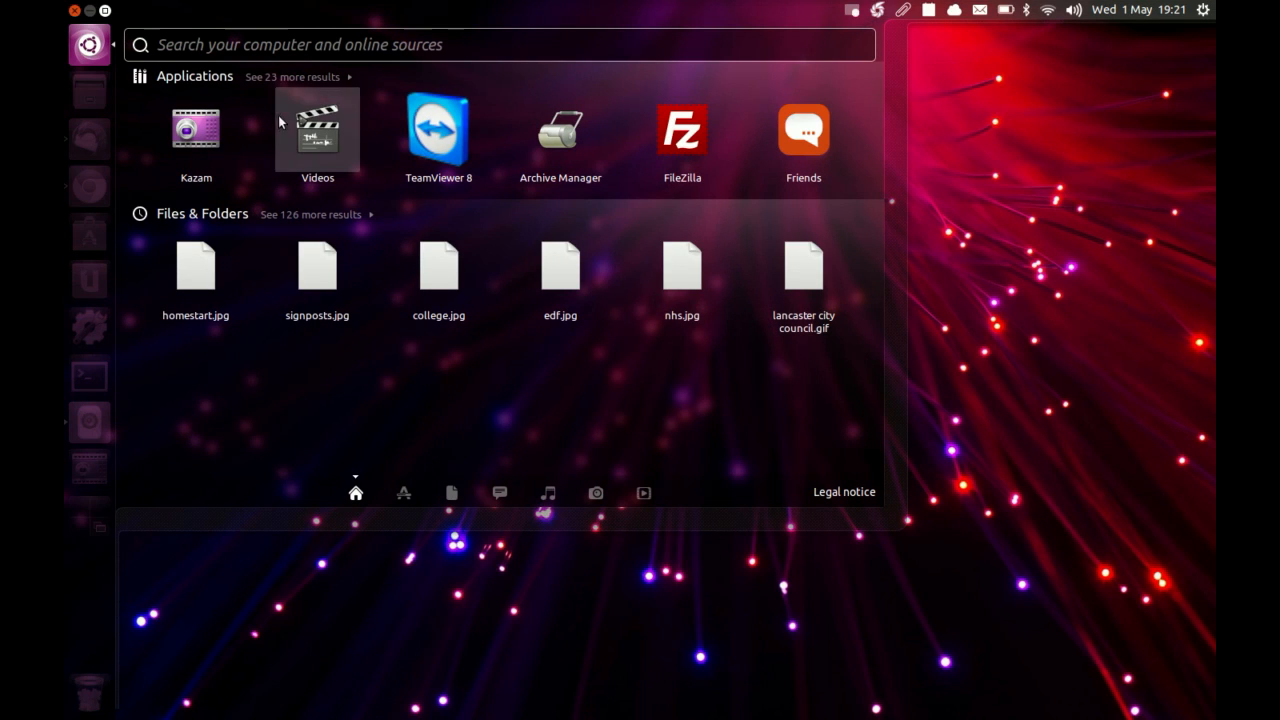
pyautogui.click(197, 45)
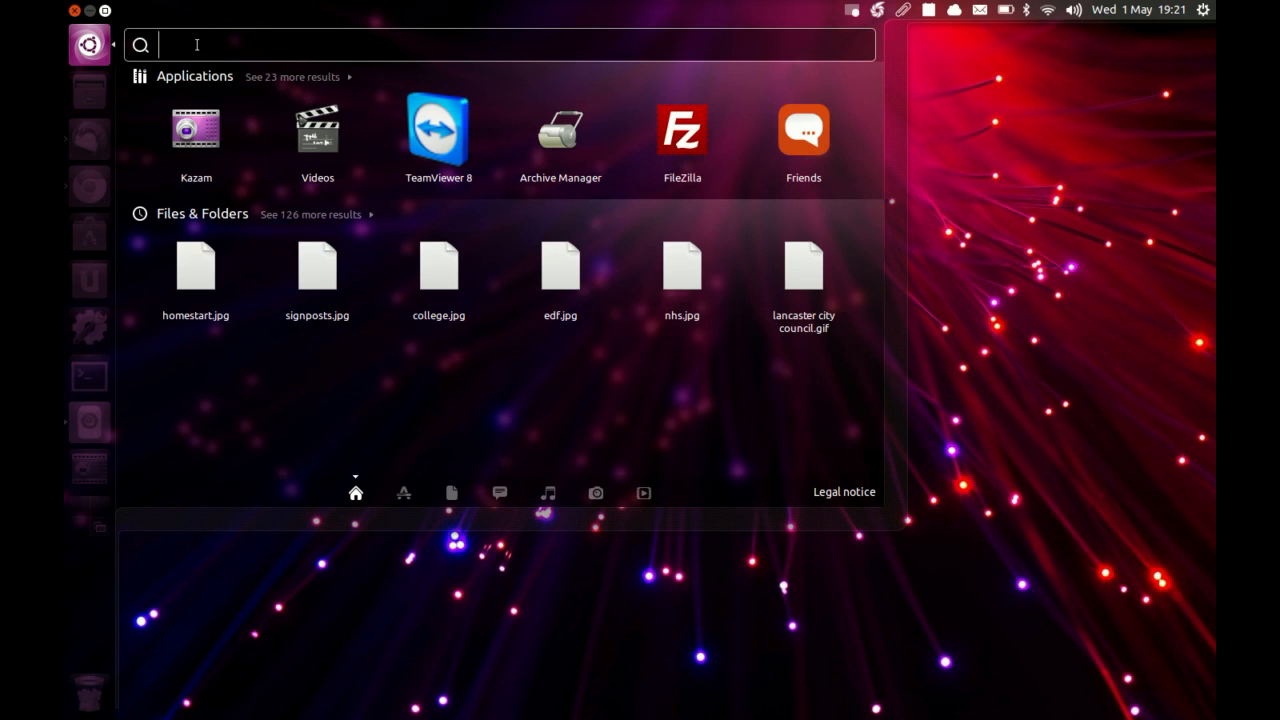
pyautogui.write('team')
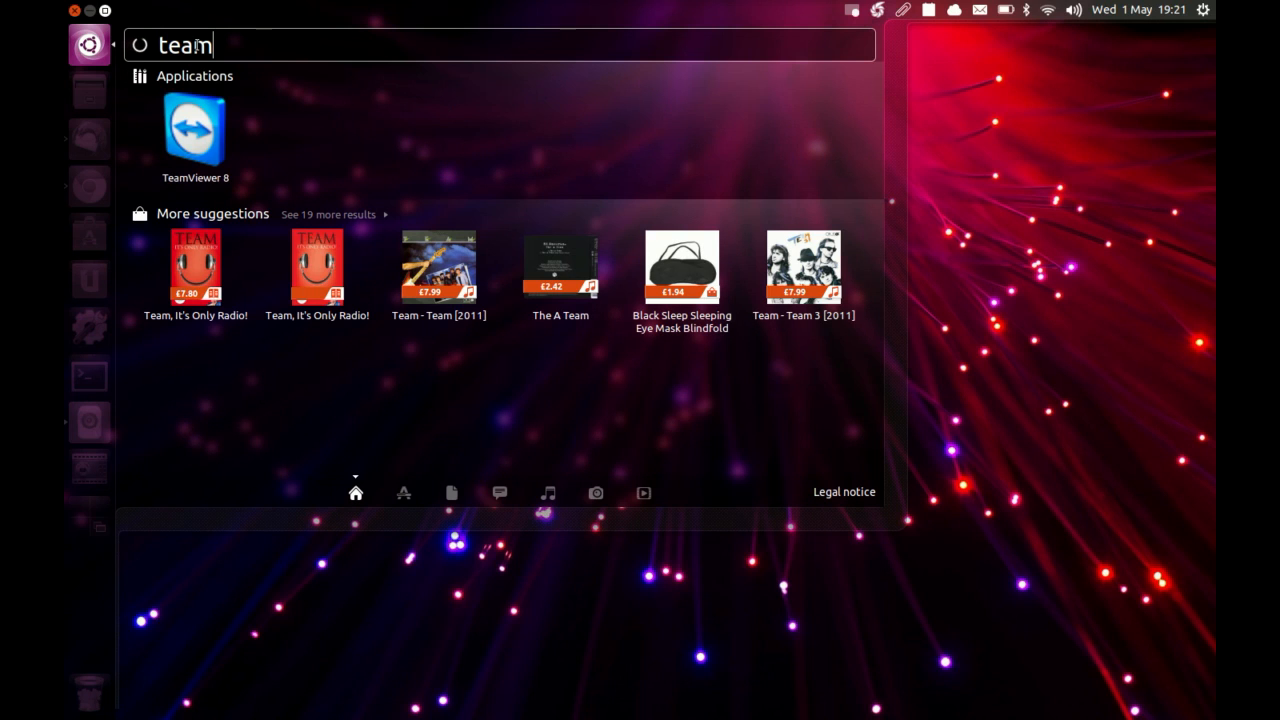
# Look through the Dash's applications, files, messages, music, photos and videos lenses, return to the home lens and close the Dash.
pyautogui.click(405, 502)
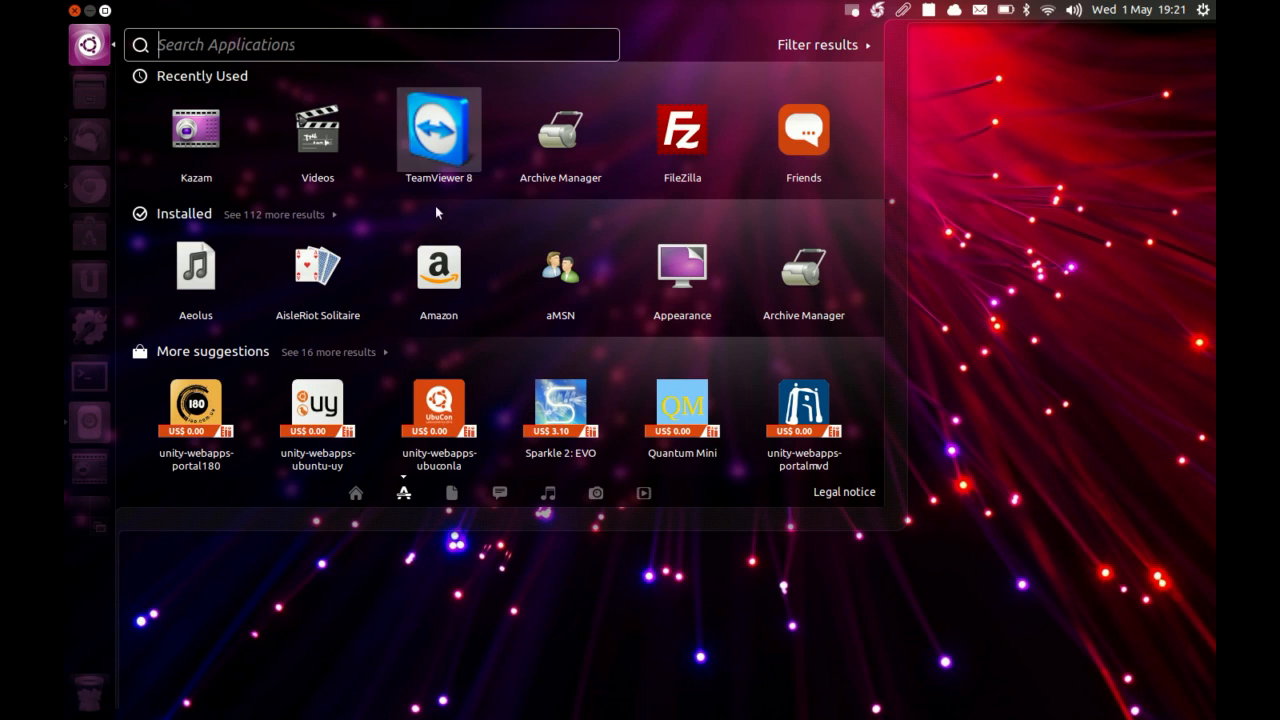
pyautogui.click(450, 494)
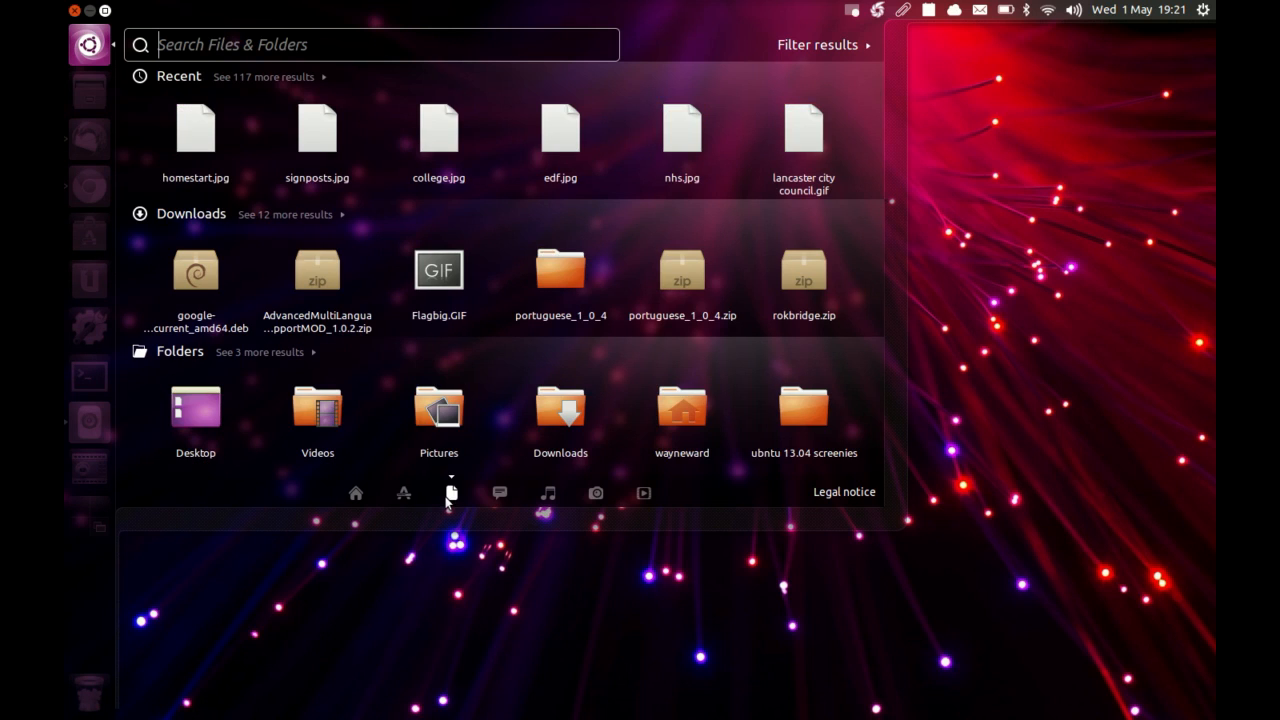
pyautogui.click(499, 494)
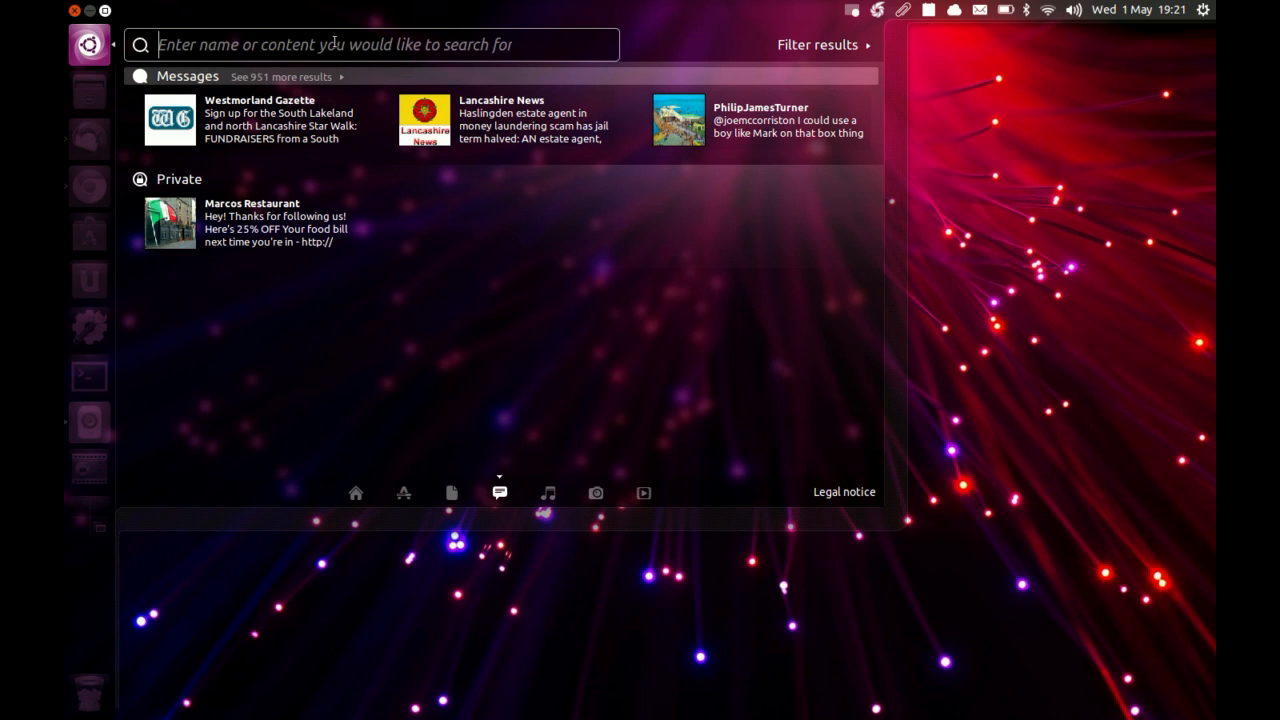
pyautogui.click(548, 493)
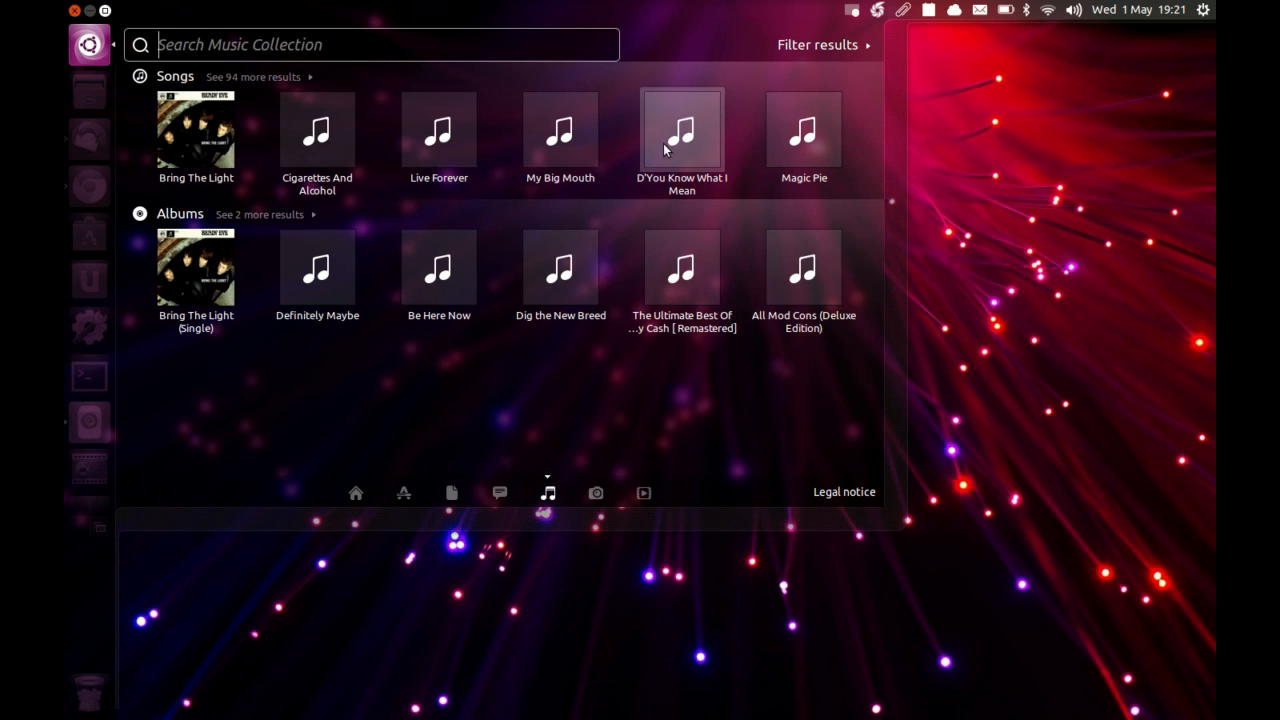
pyautogui.click(596, 492)
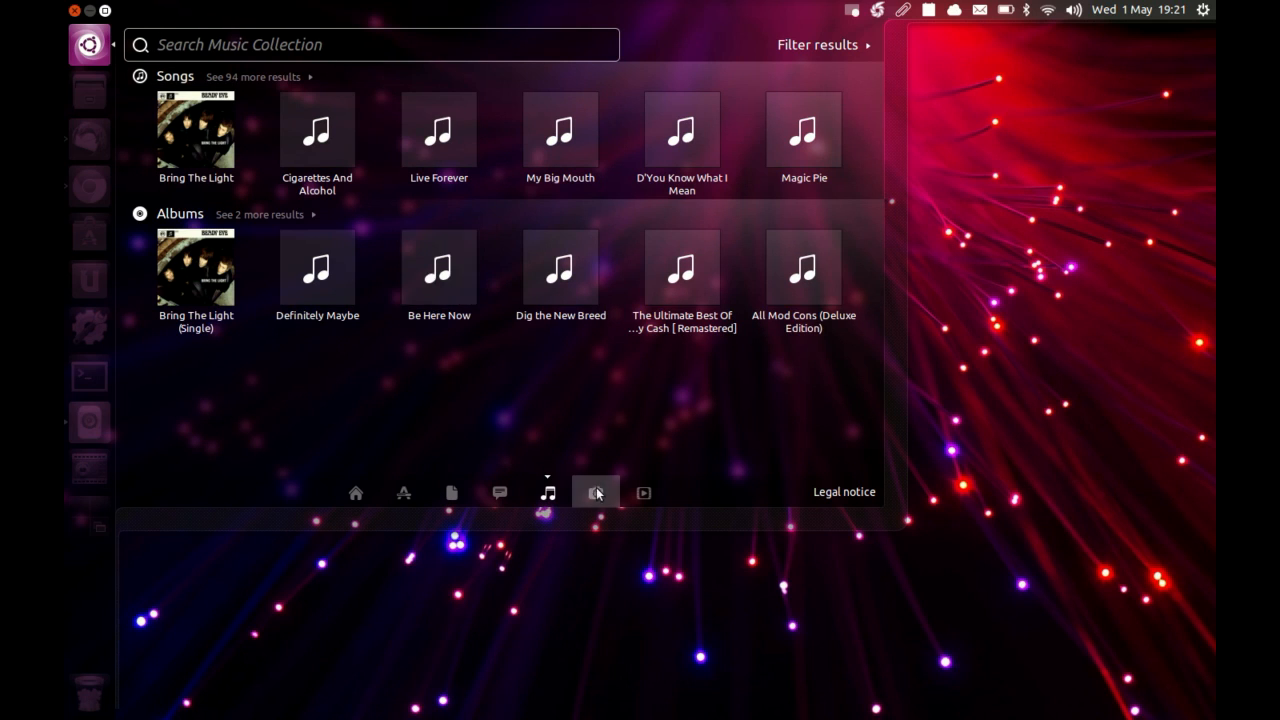
pyautogui.click(643, 493)
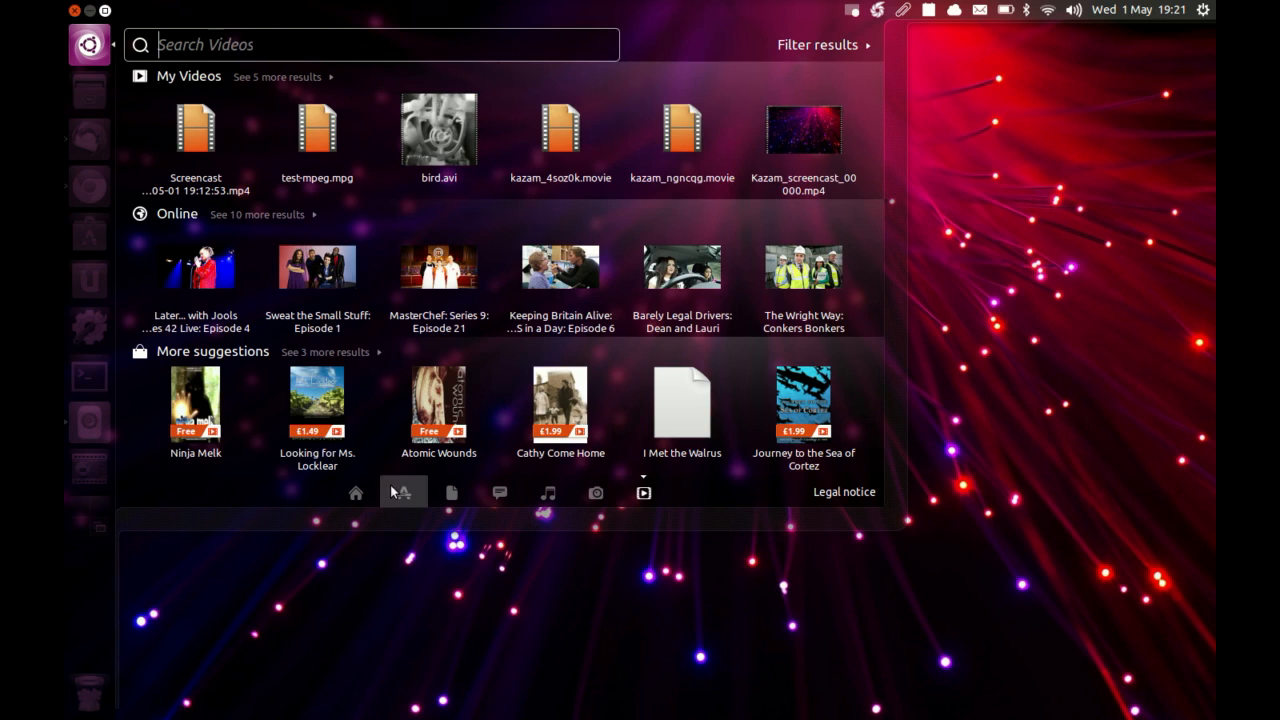
pyautogui.click(355, 493)
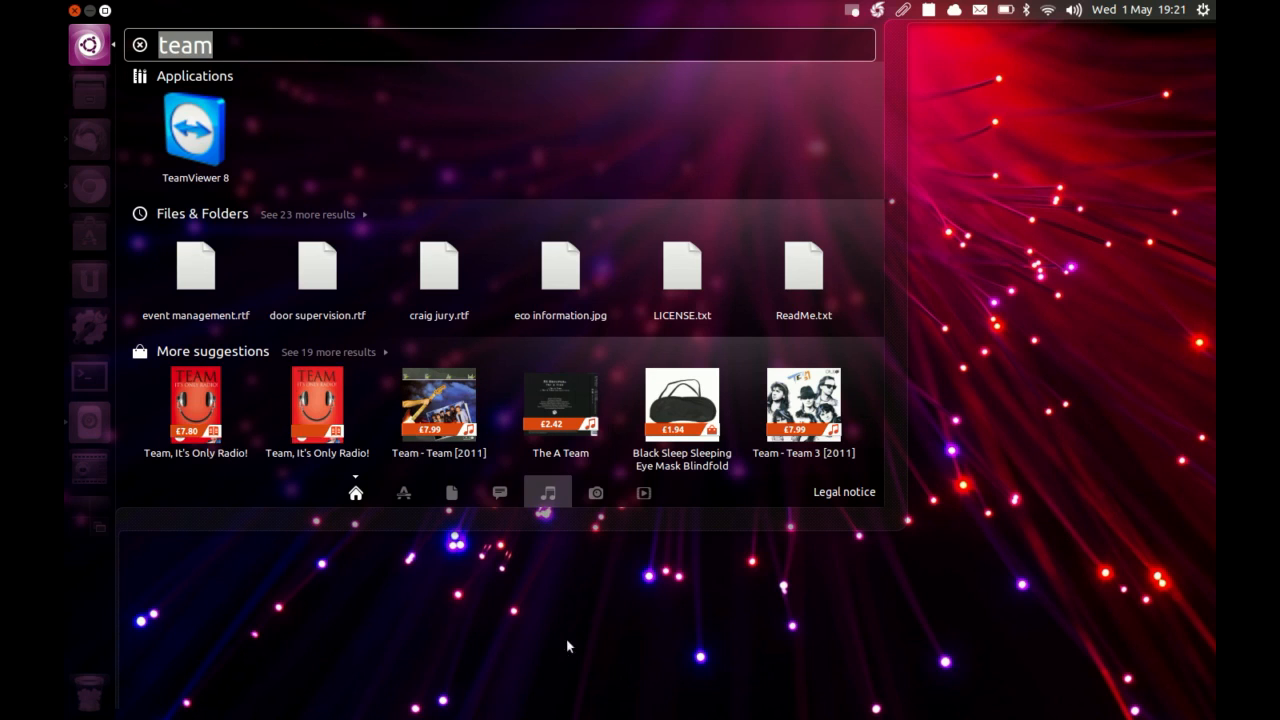
pyautogui.click(444, 624)
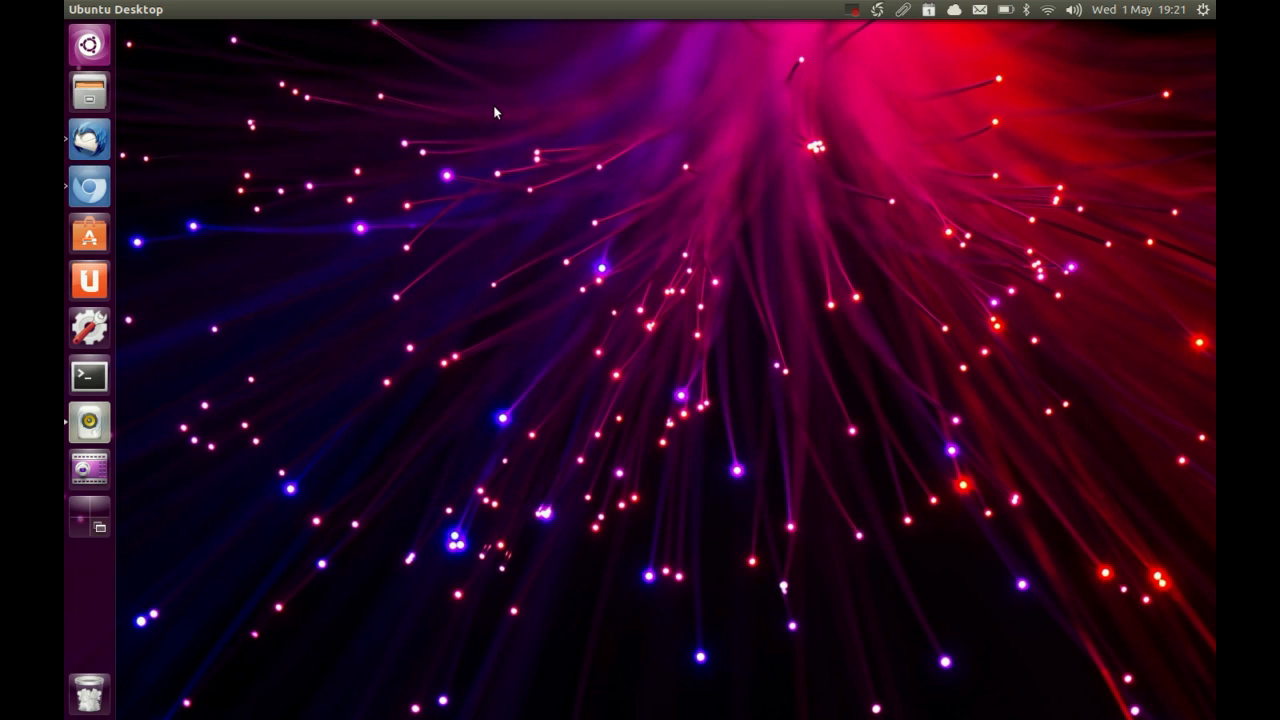
# Open the home folder in the file manager, browse the network locations and close the window.
pyautogui.click(89, 92)
pyautogui.moveTo(503, 186); pyautogui.dragTo(596, 119)
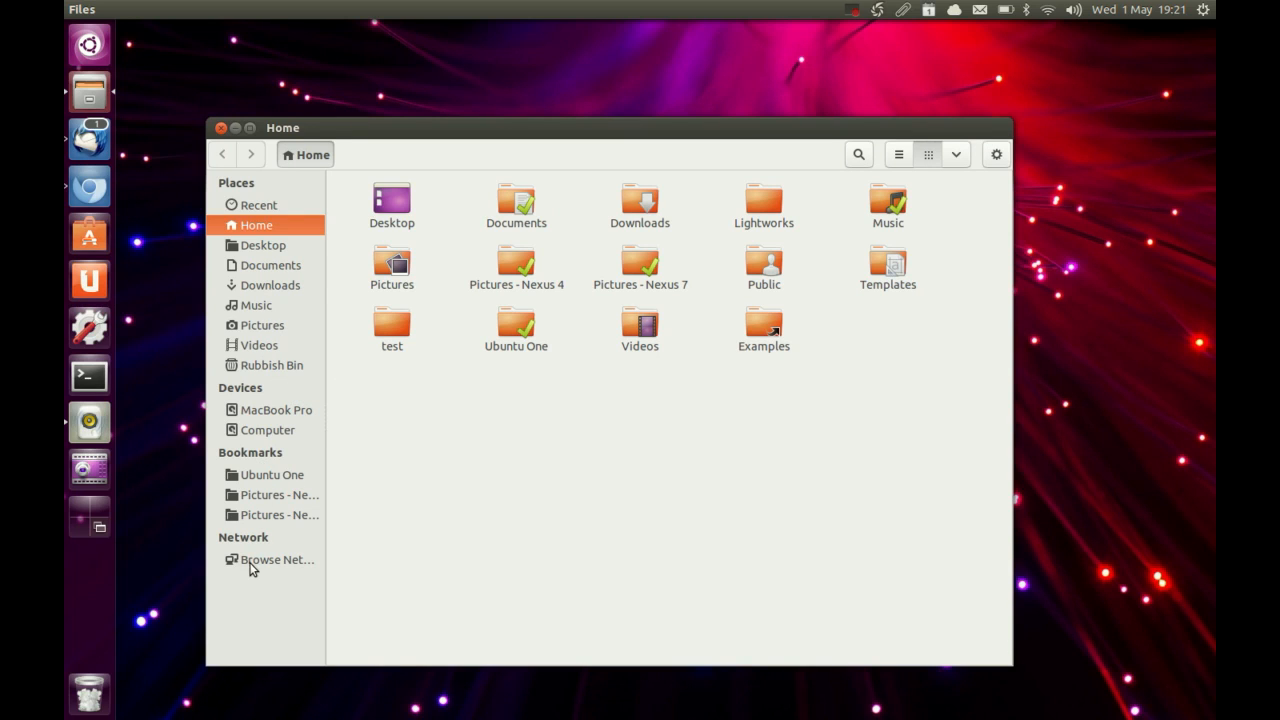
pyautogui.click(254, 562)
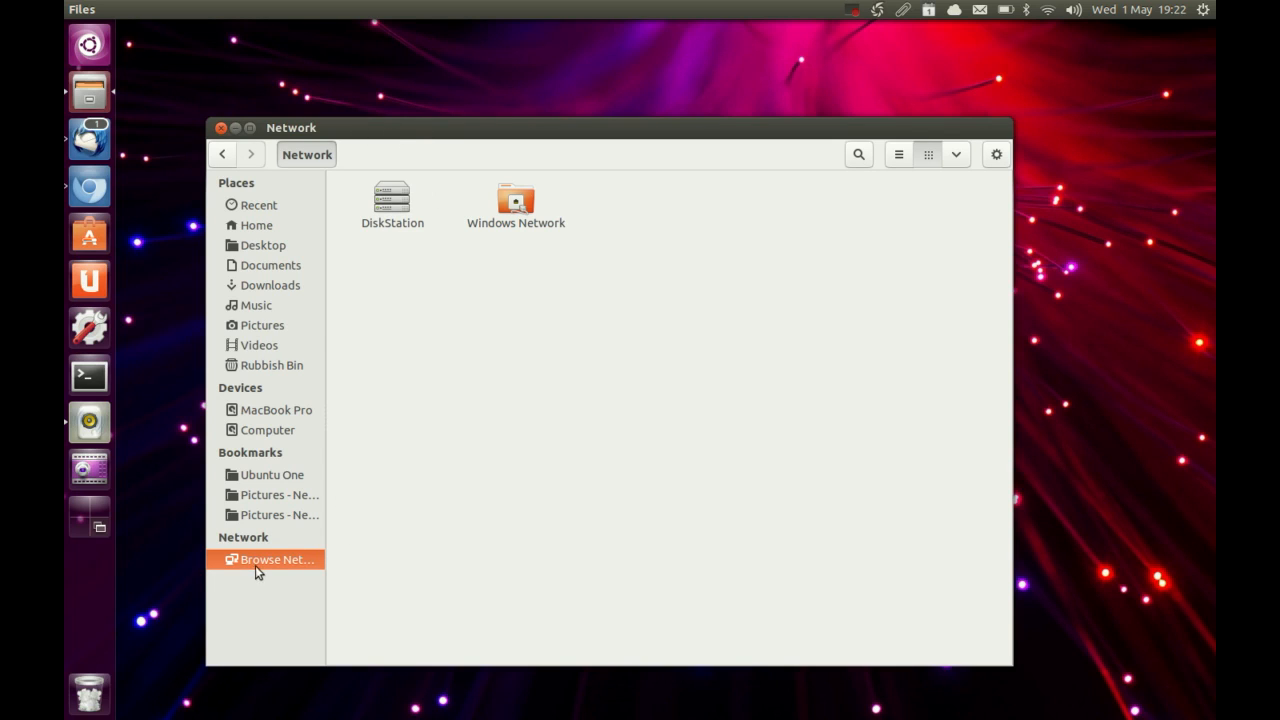
pyautogui.click(220, 128)
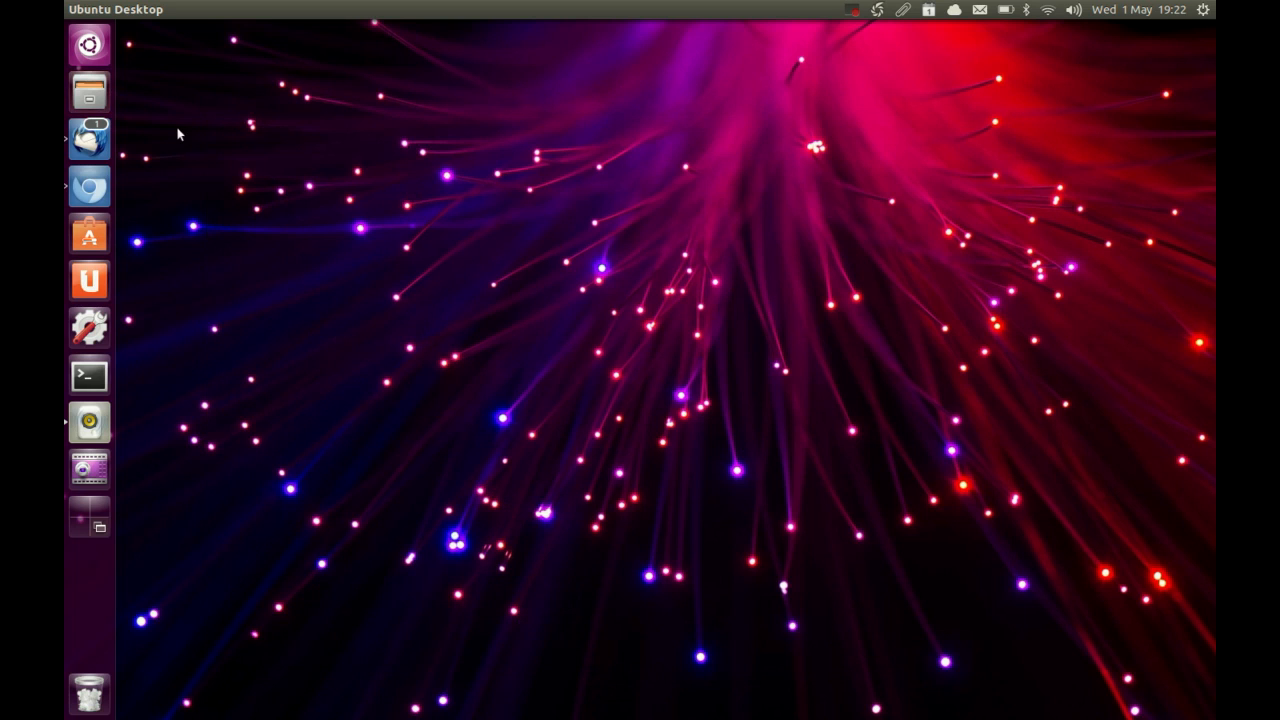
# Switch to Thunderbird and collapse the folder list of the blog mail account.
pyautogui.click(90, 142)
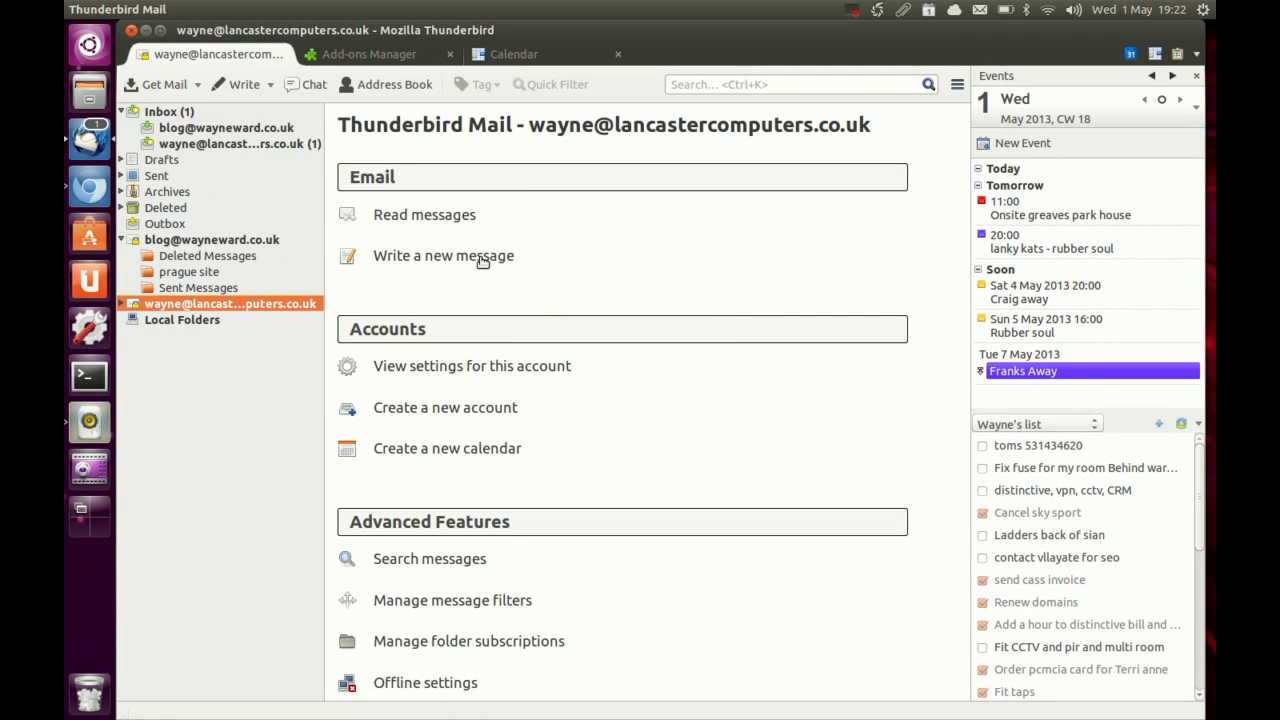
pyautogui.click(122, 241)
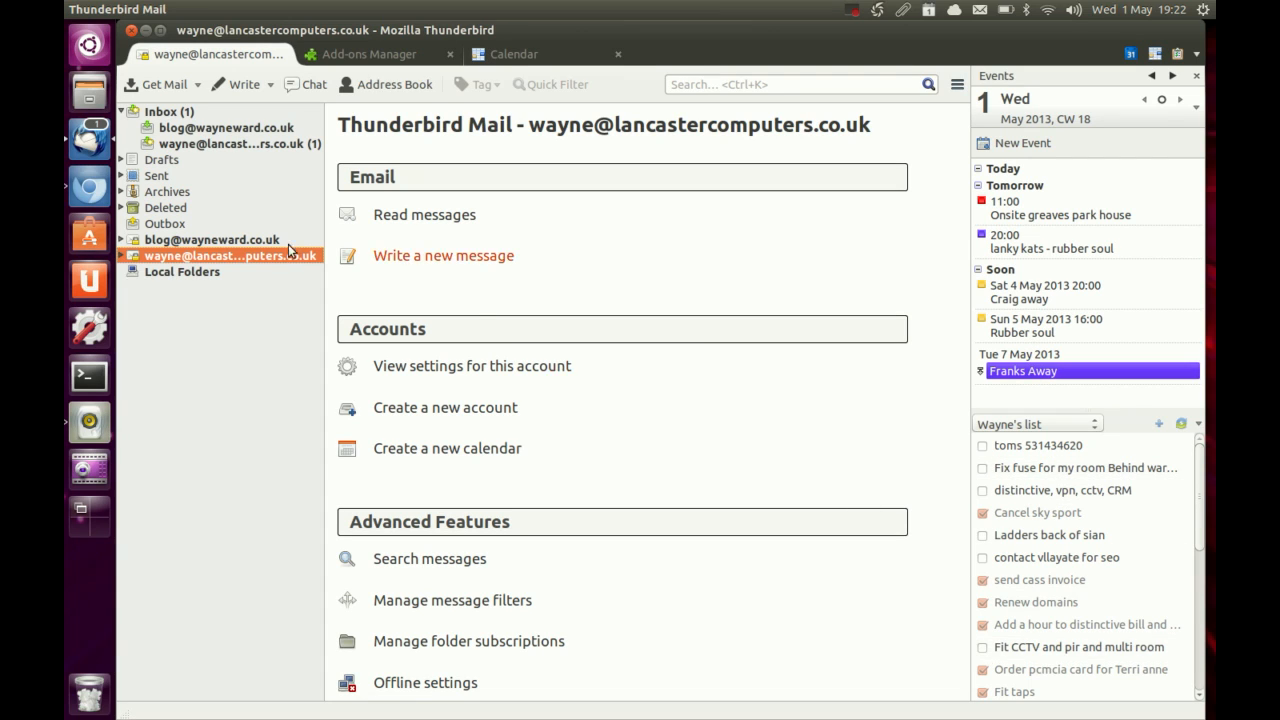
# Switch to Chromium, and from the overview of all workspaces select the empty lower-left workspace.
pyautogui.click(89, 188)
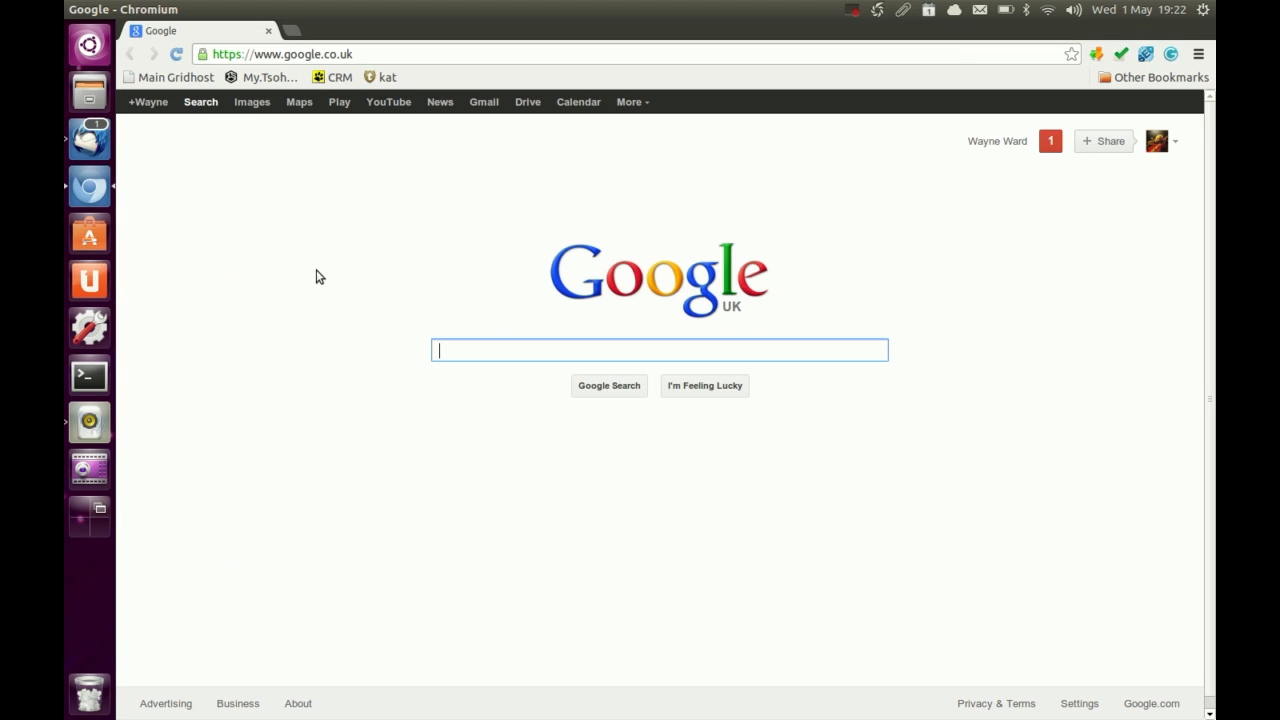
pyautogui.click(100, 520)
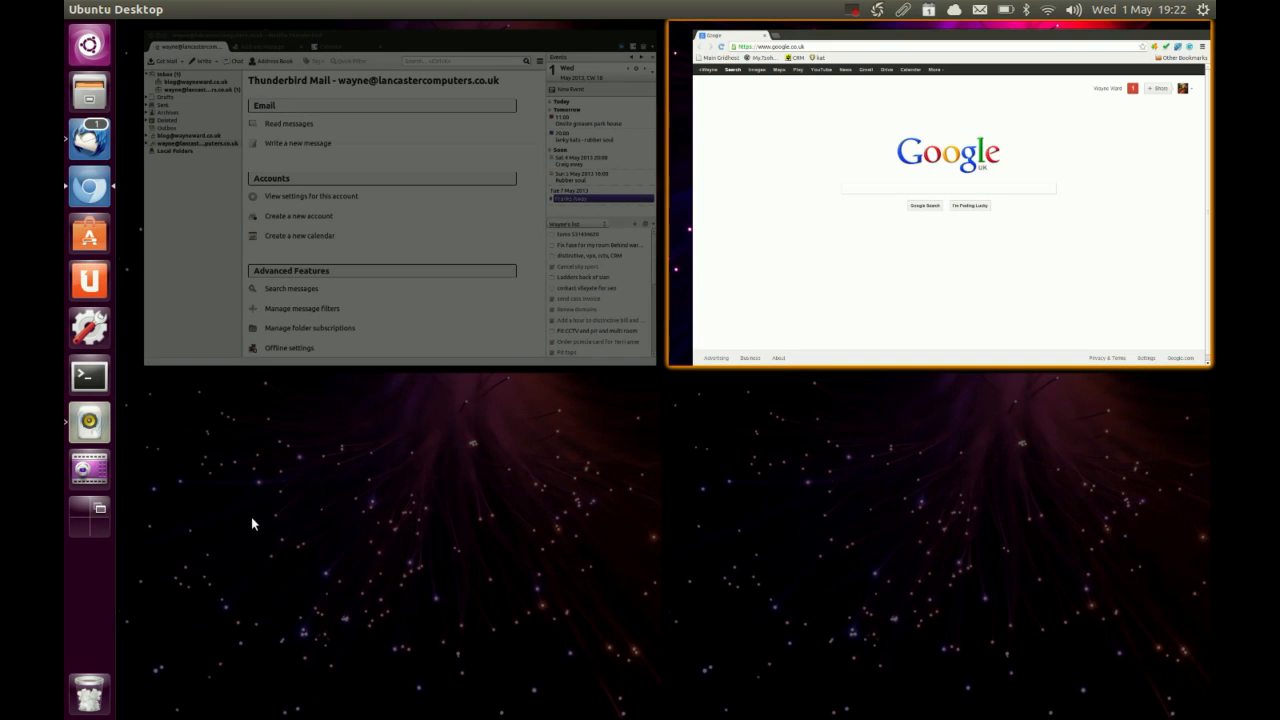
pyautogui.click(410, 578)
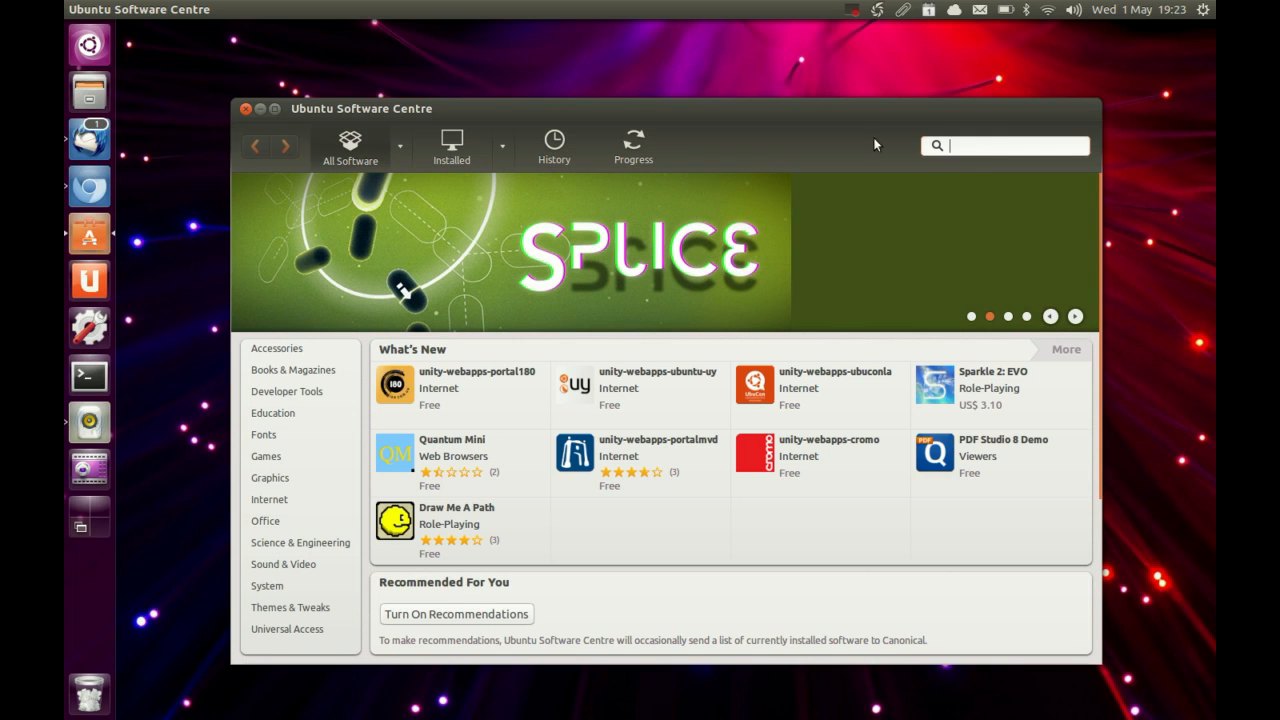
# View the World of Goo page from the Games category in Ubuntu Software Centre and close the window.
pyautogui.click(267, 463)
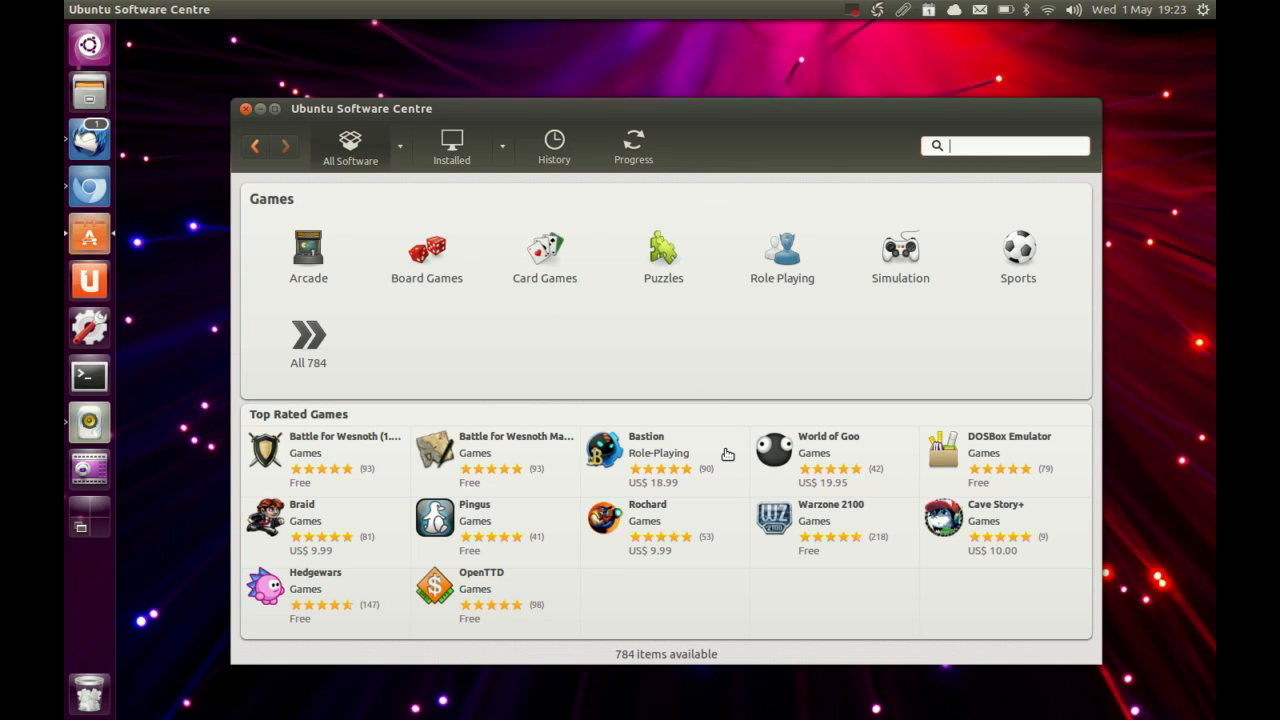
pyautogui.click(804, 458)
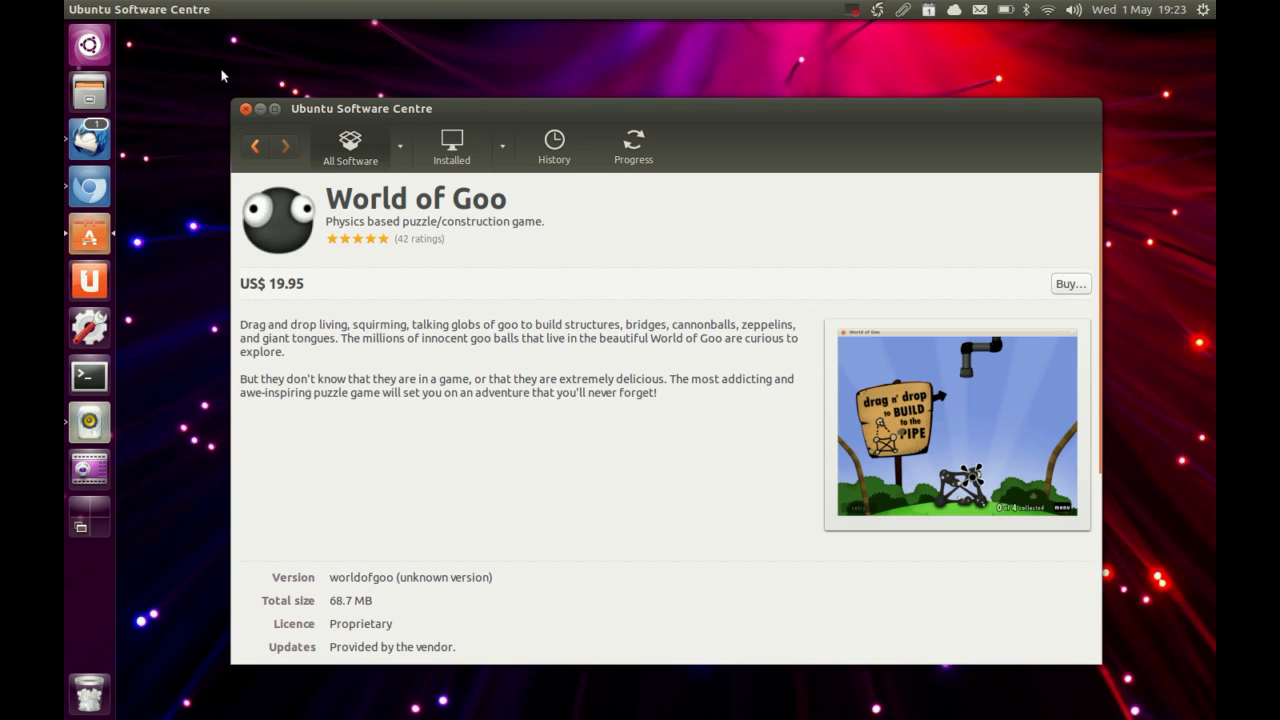
pyautogui.click(246, 109)
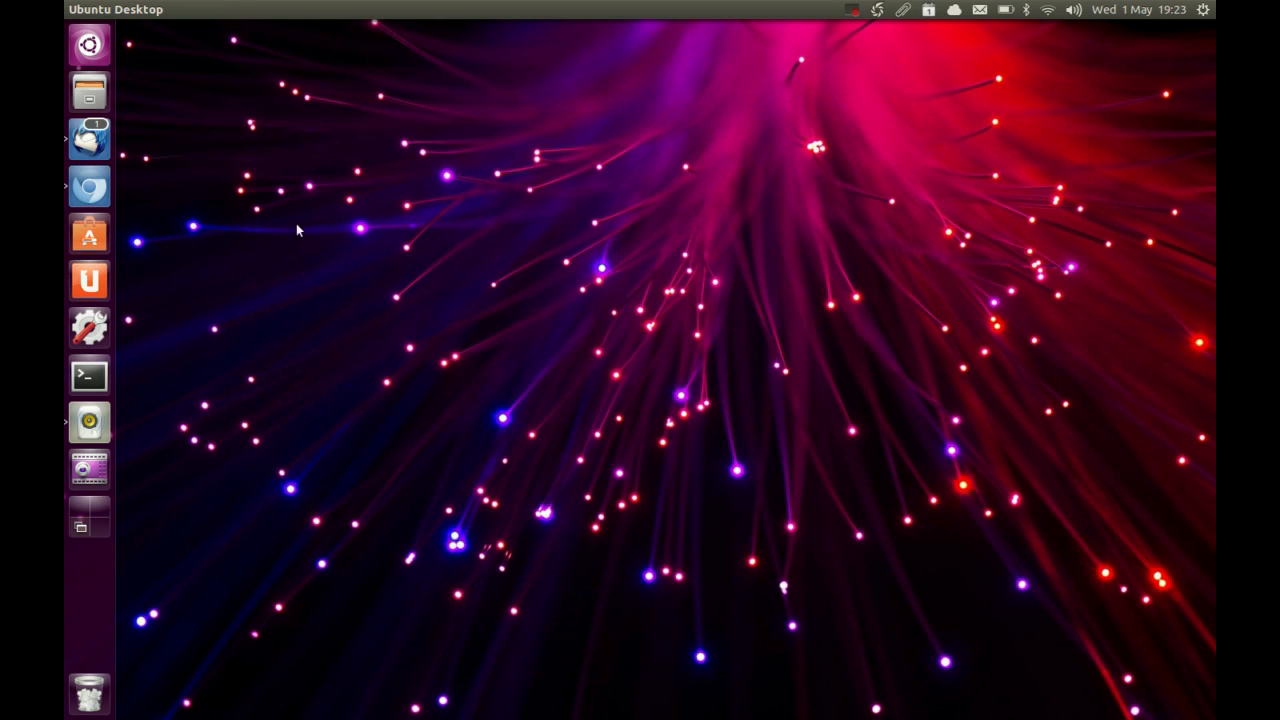
# Open Ubuntu One to view the synced personal folders and close its window.
pyautogui.click(90, 284)
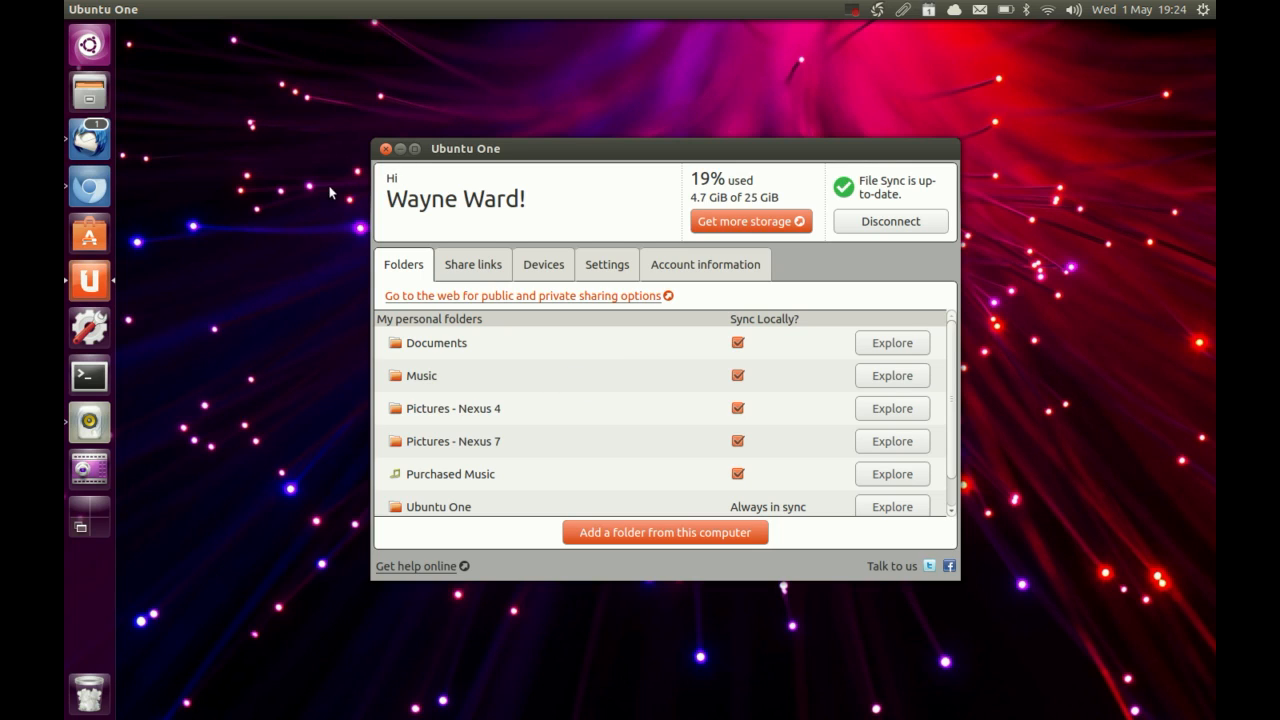
pyautogui.click(386, 149)
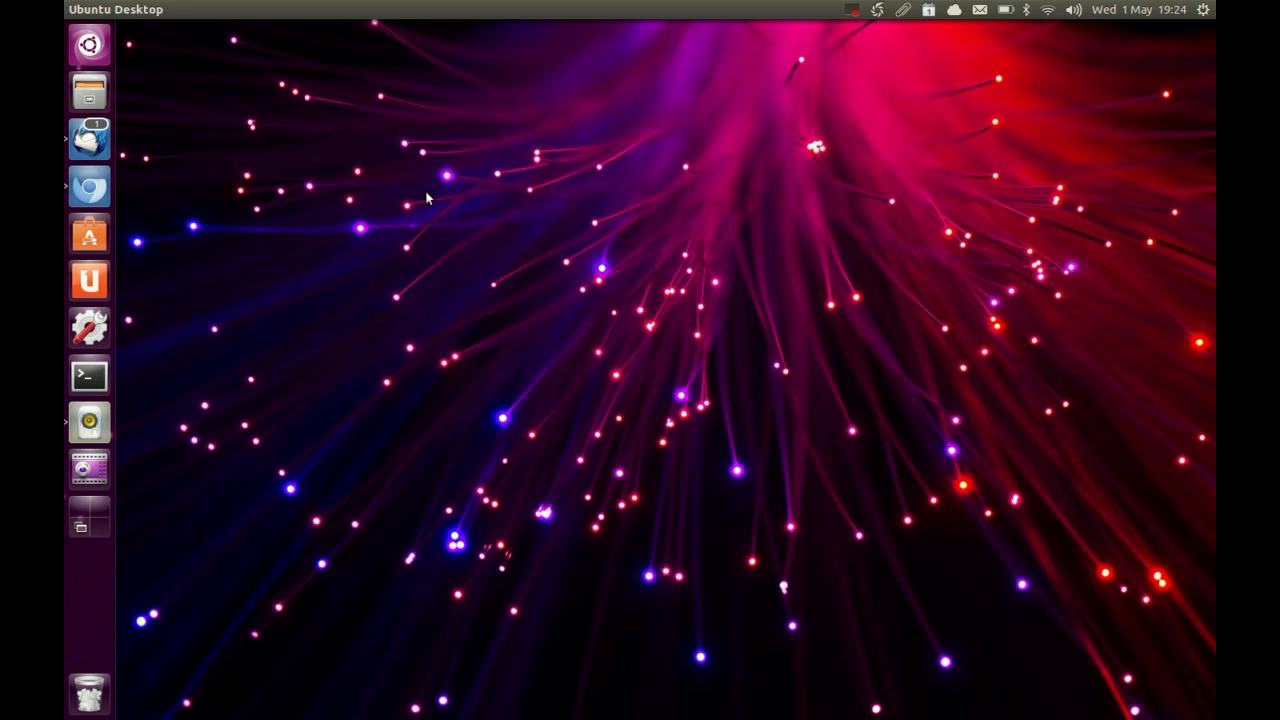
# Open System Settings, view the Online Accounts section, return to all settings and close the window.
pyautogui.click(89, 327)
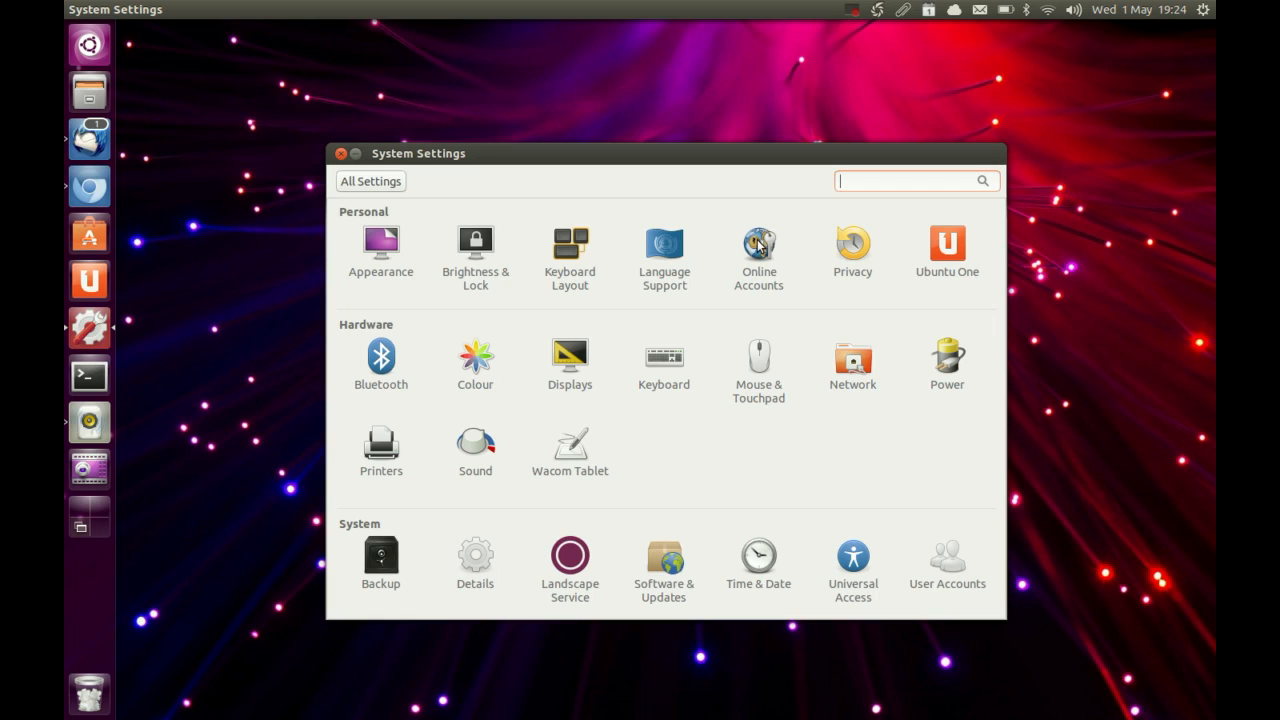
pyautogui.click(759, 250)
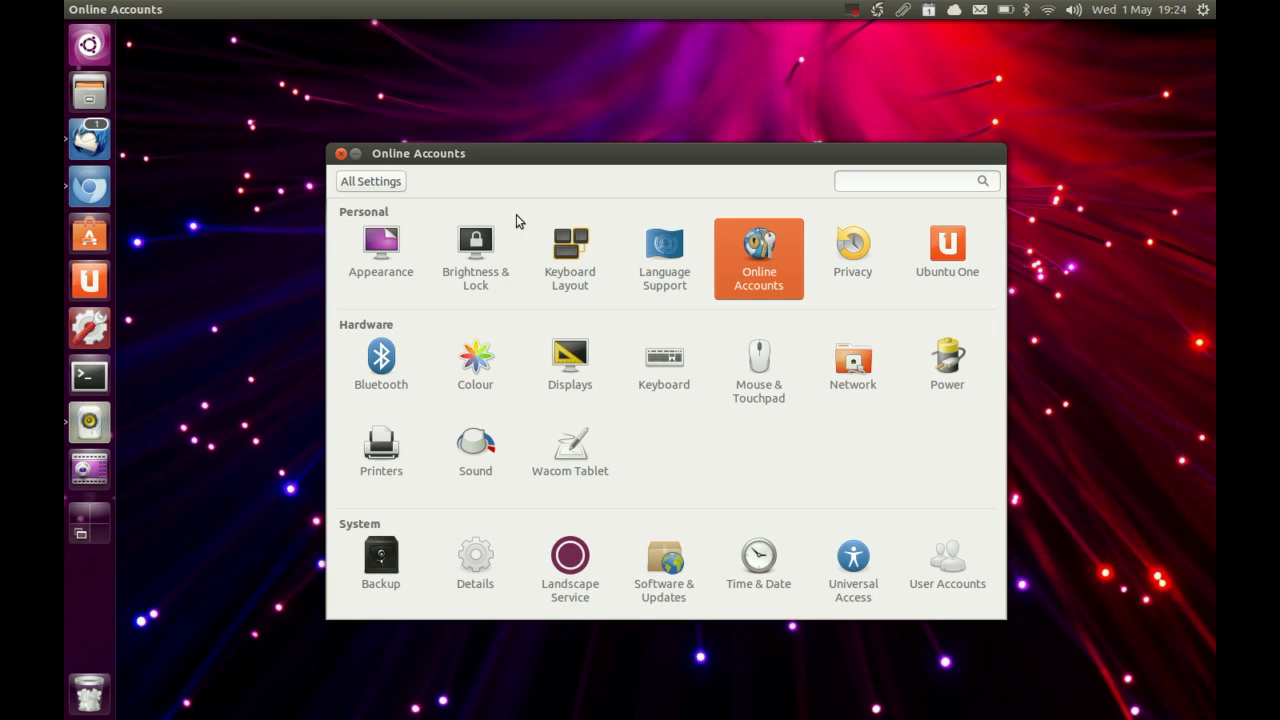
pyautogui.click(373, 181)
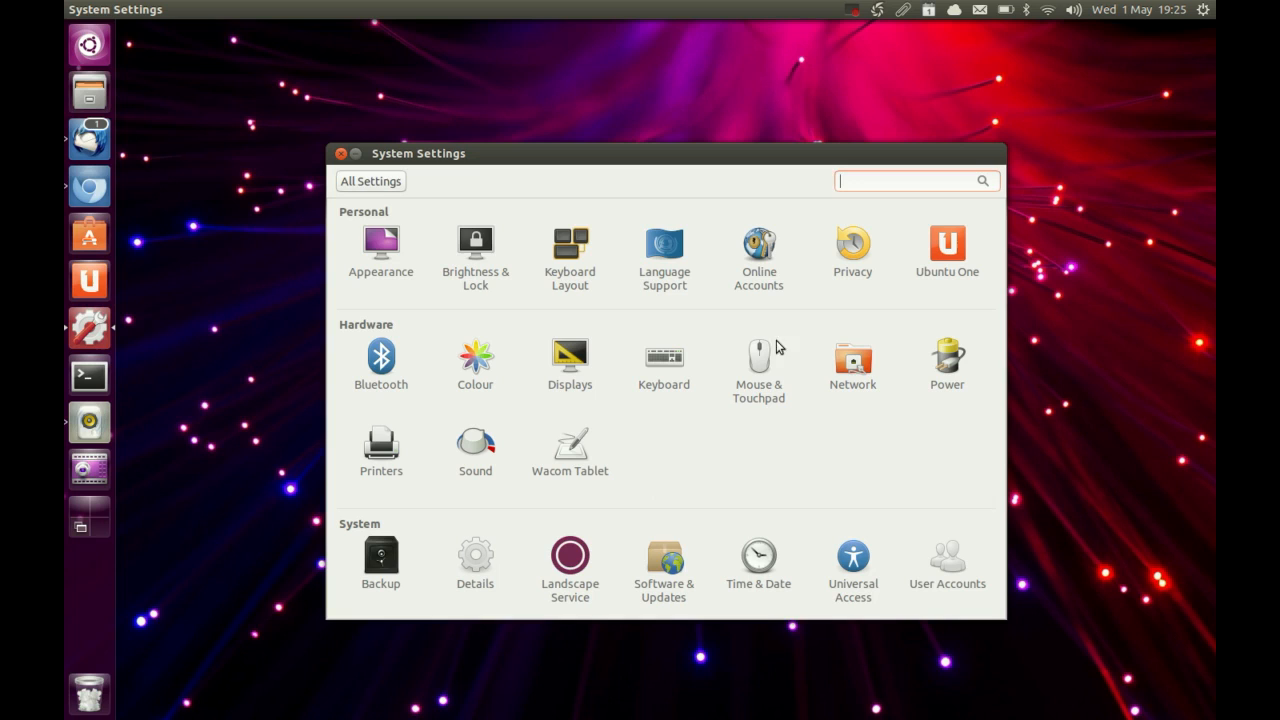
pyautogui.click(372, 182)
pyautogui.click(340, 154)
# Open a Terminal, move its window towards the middle of the desktop and close it.
pyautogui.click(89, 376)
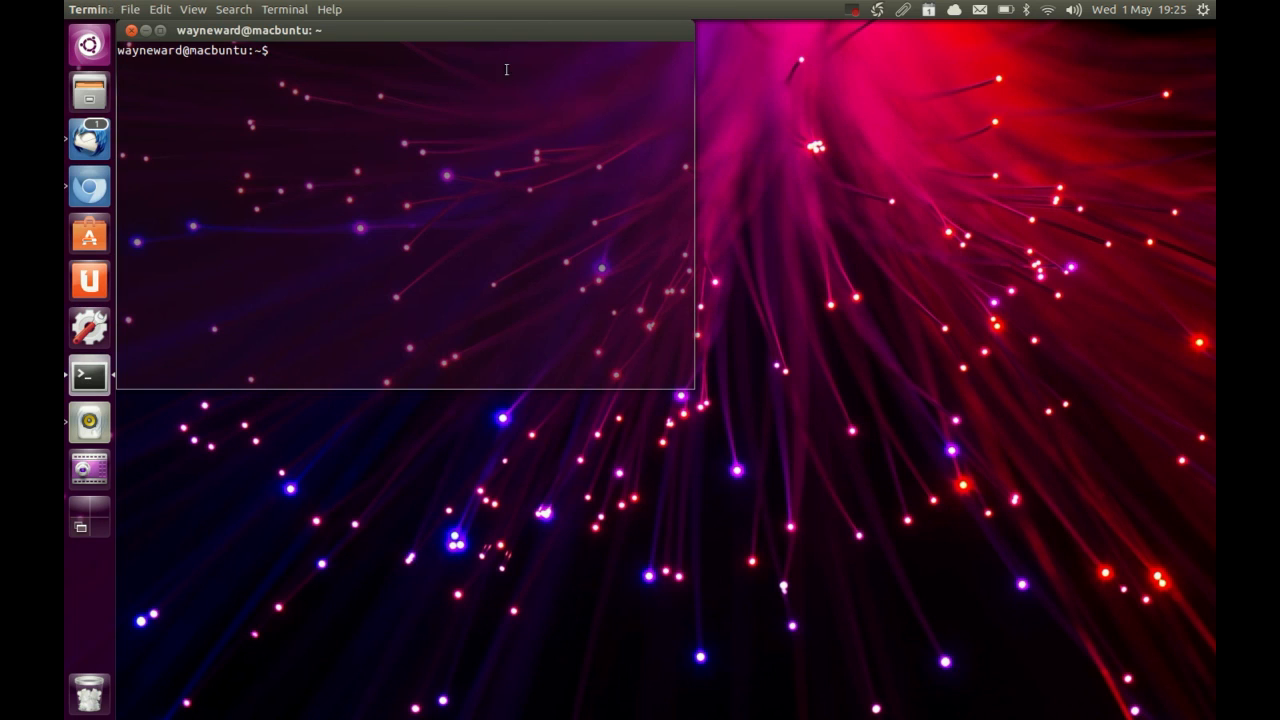
pyautogui.moveTo(488, 37); pyautogui.dragTo(762, 249)
pyautogui.moveTo(654, 245); pyautogui.dragTo(531, 157)
pyautogui.click(375, 260)
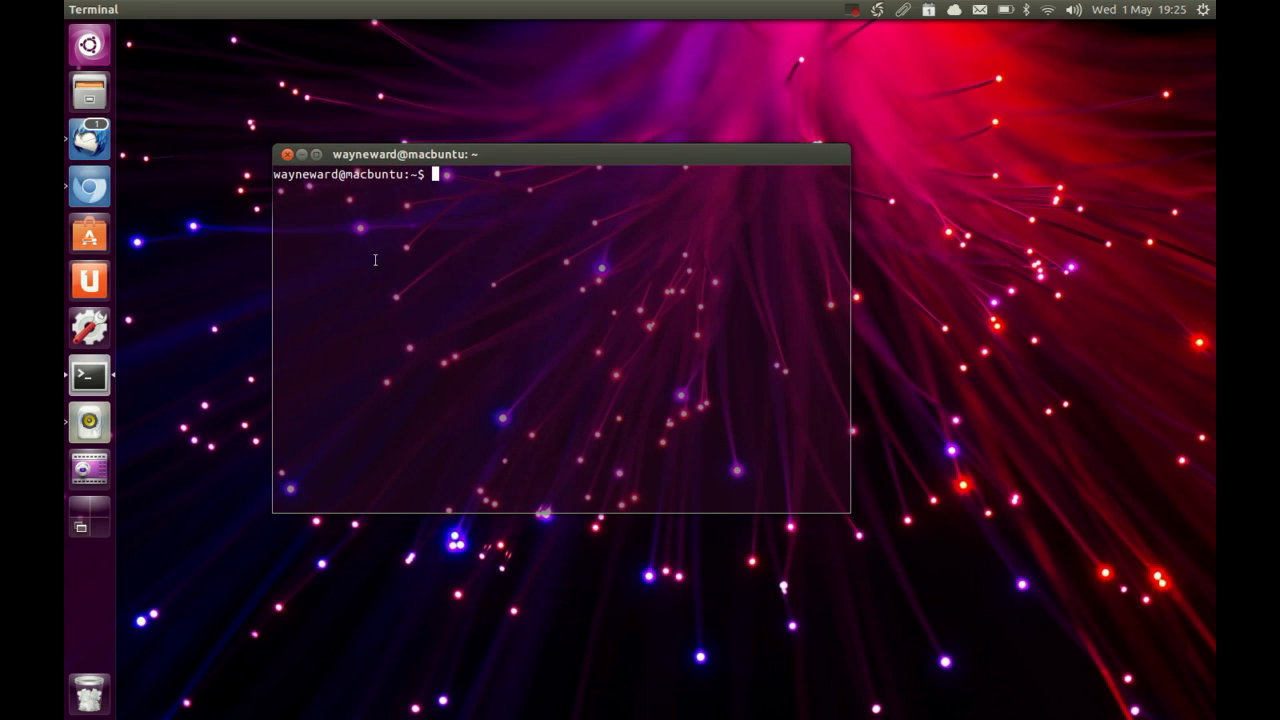
pyautogui.click(286, 156)
# Open Rhythmbox, view the Music library, the shared network library and the Radio stations, and close the window.
pyautogui.click(89, 421)
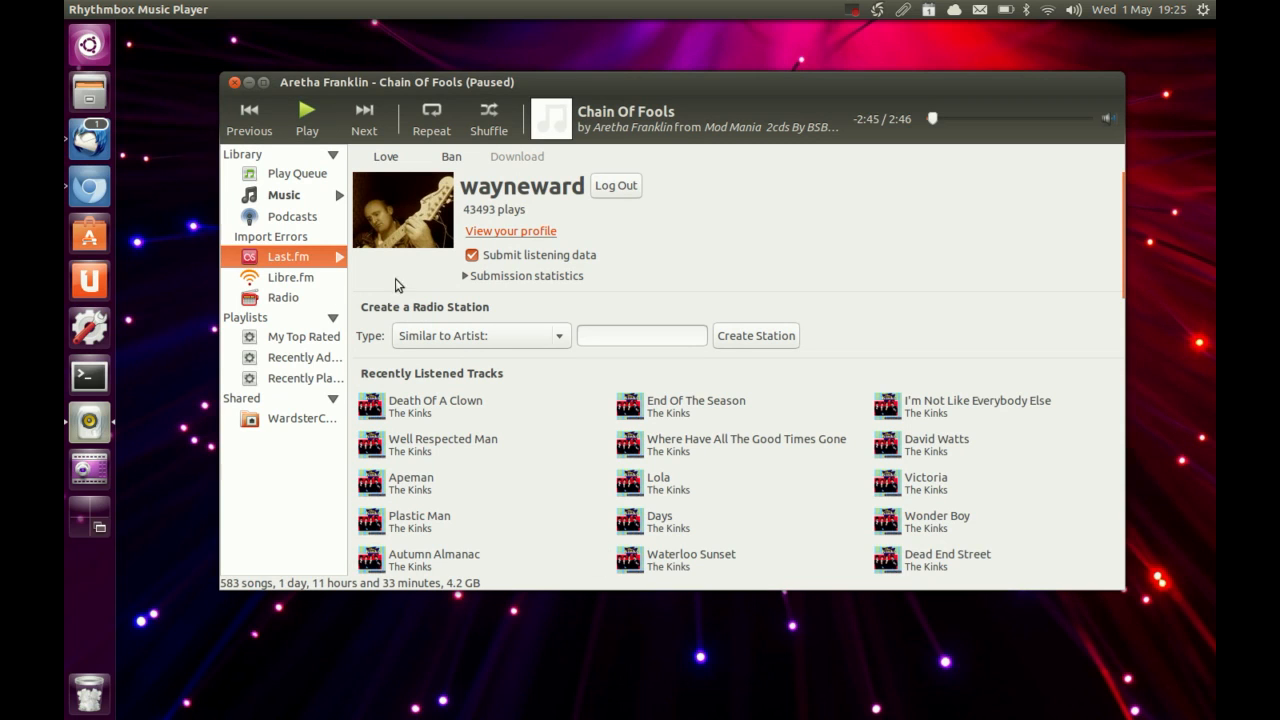
pyautogui.click(281, 196)
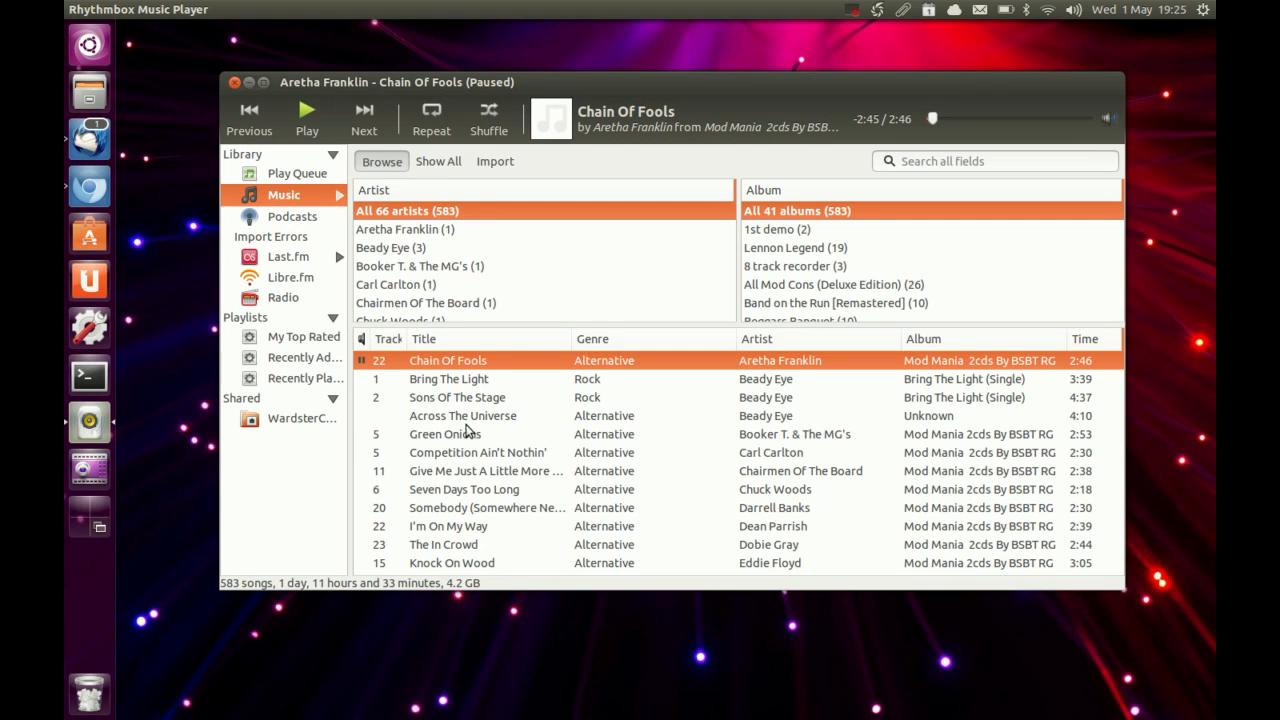
pyautogui.click(290, 419)
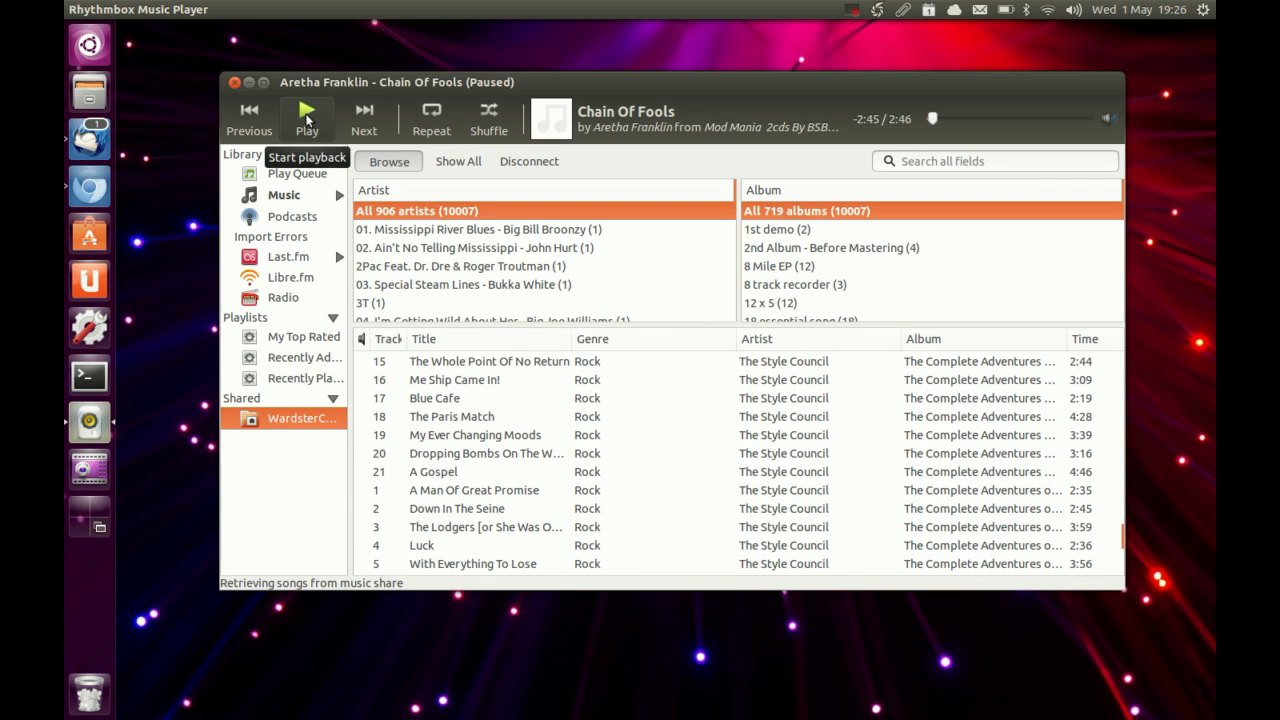
pyautogui.click(276, 298)
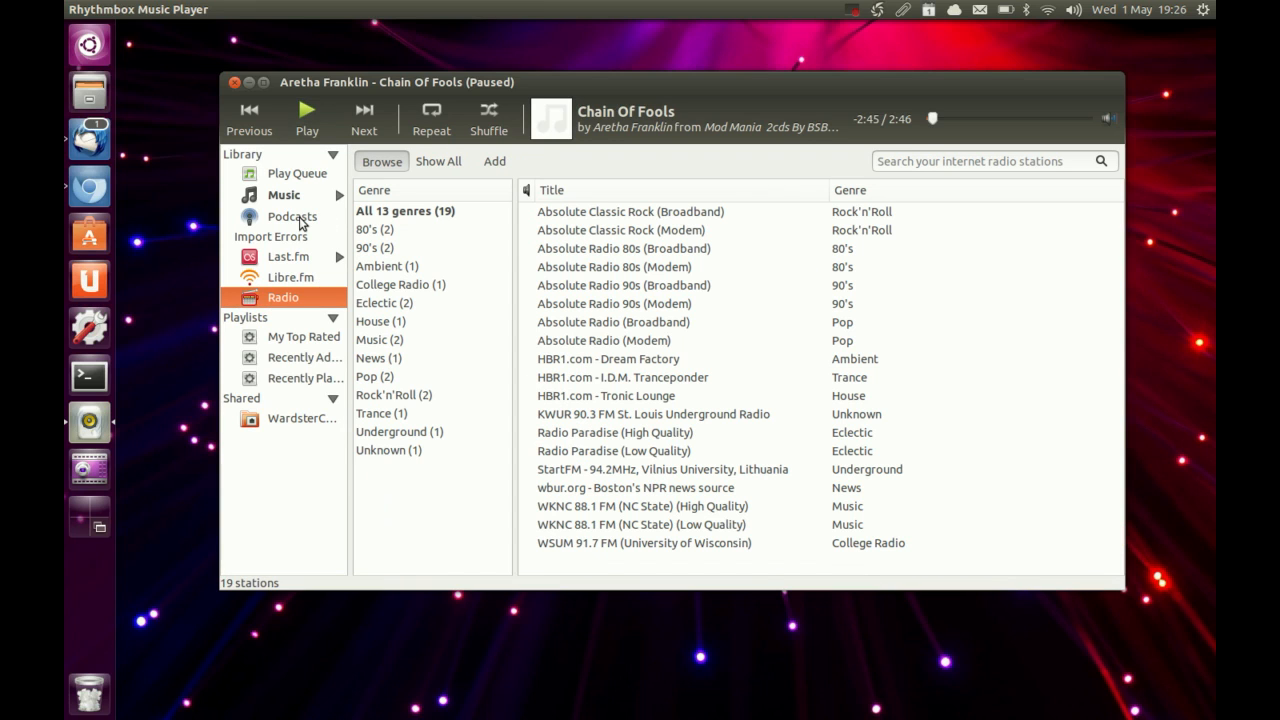
pyautogui.click(234, 83)
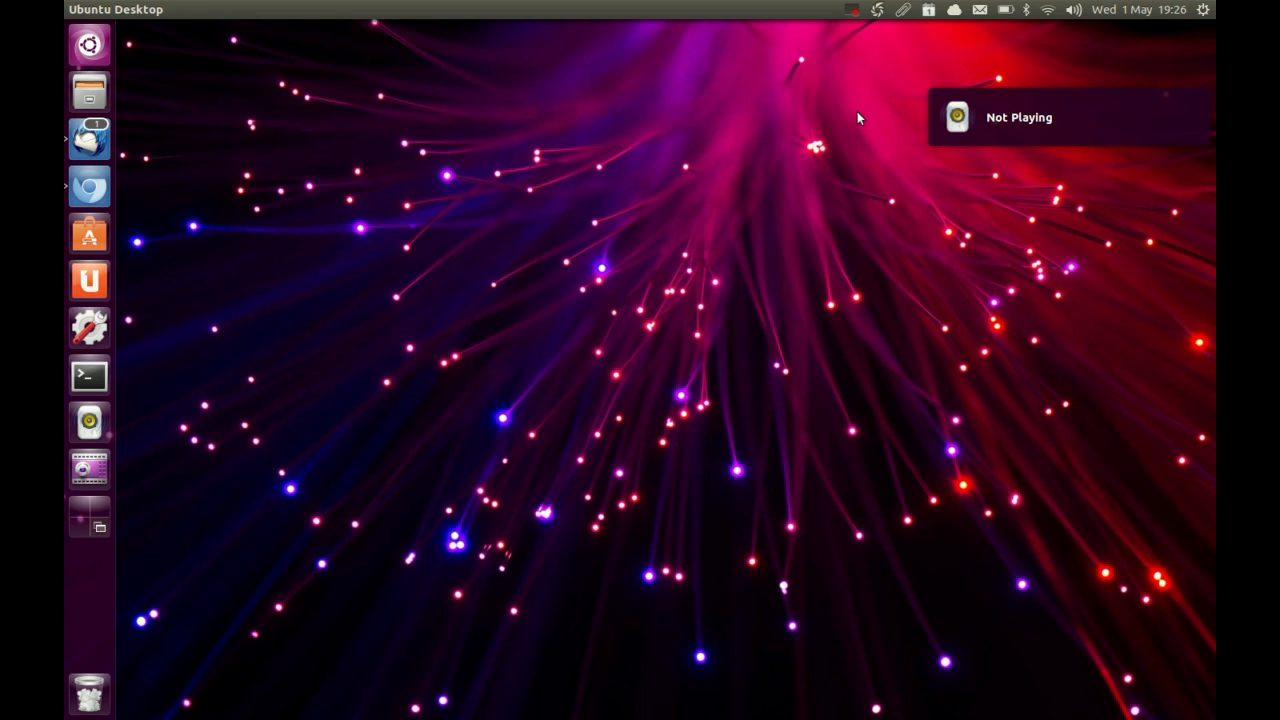
# View the screenshot tool's capture options and the clipboard history from the panel indicators, and dismiss both.
pyautogui.click(877, 12)
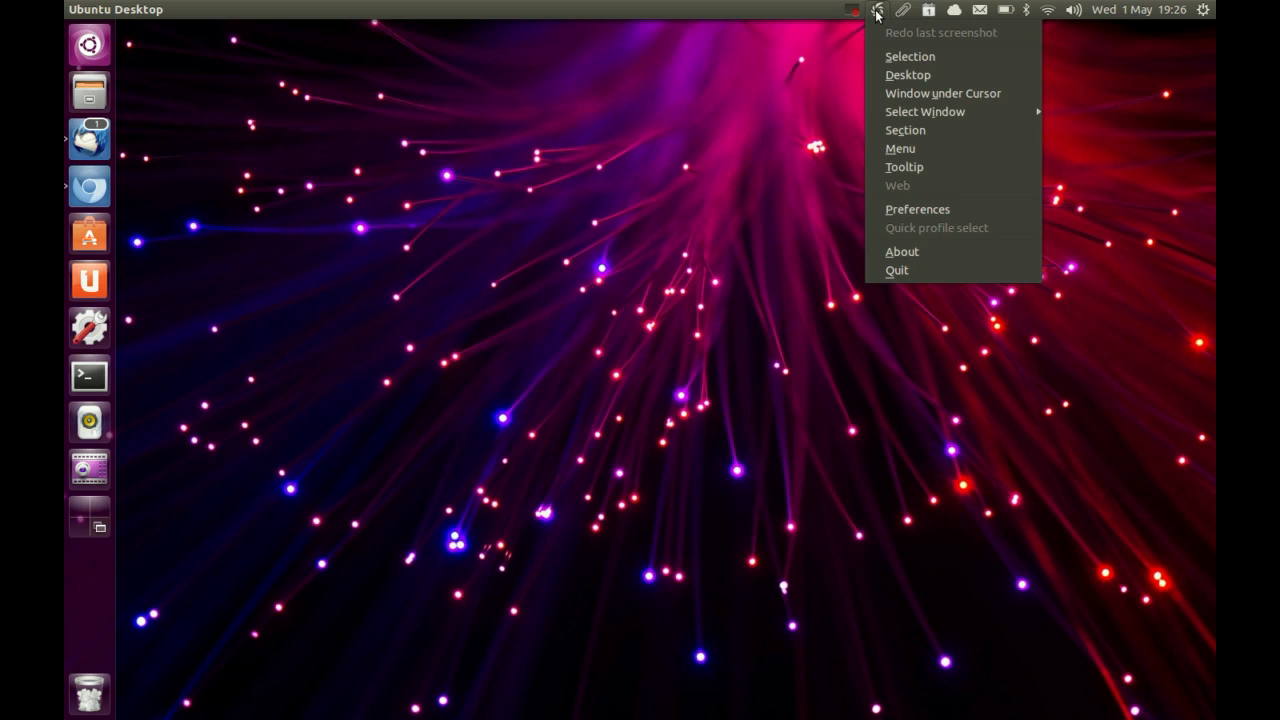
pyautogui.click(807, 141)
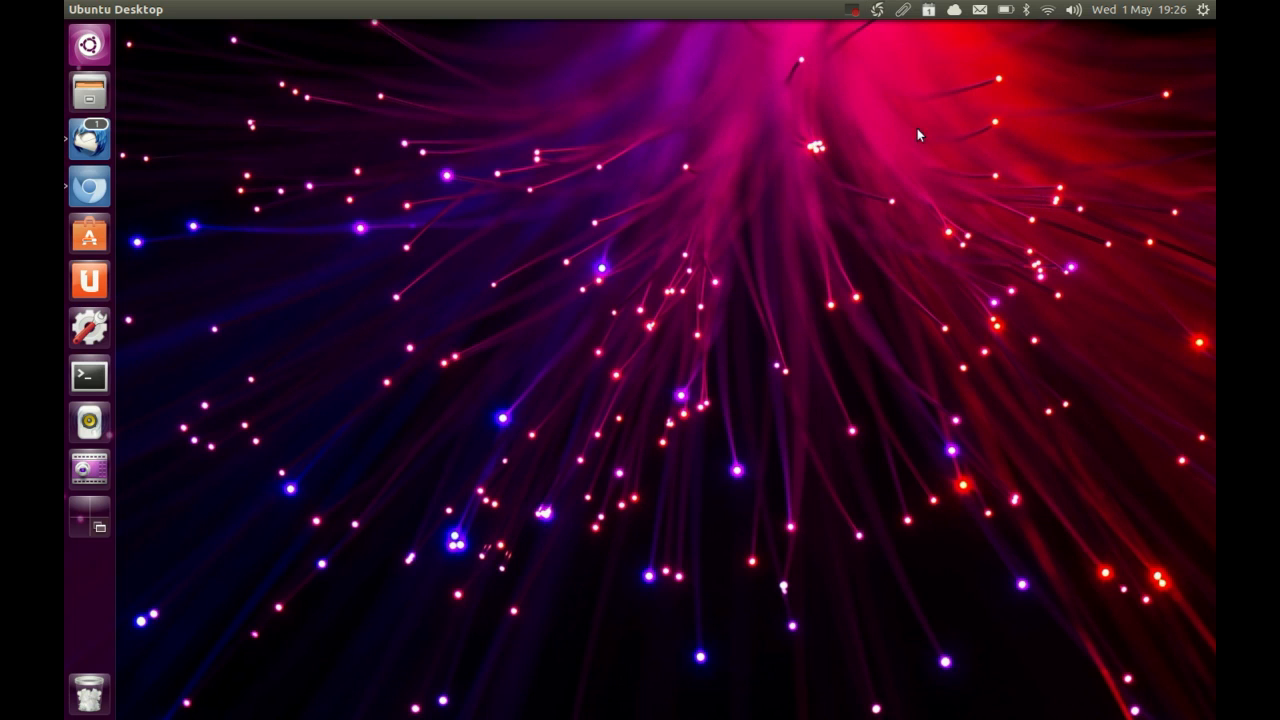
pyautogui.click(903, 11)
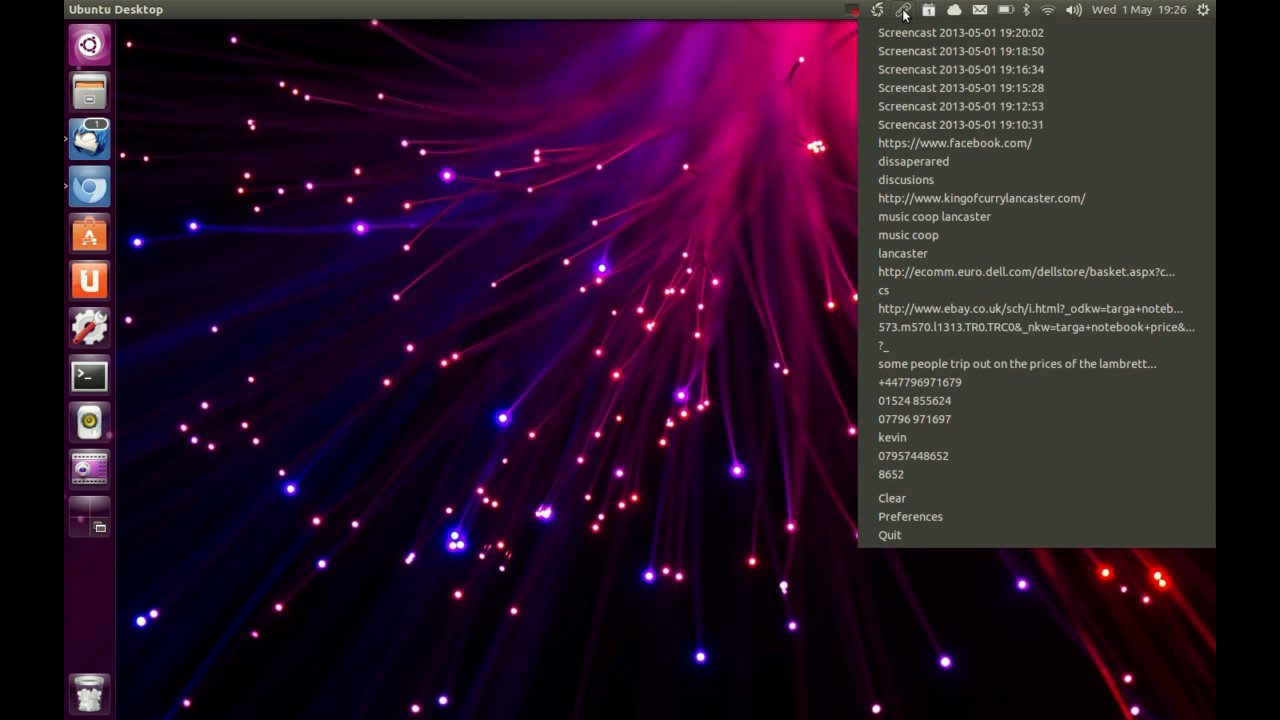
pyautogui.click(903, 11)
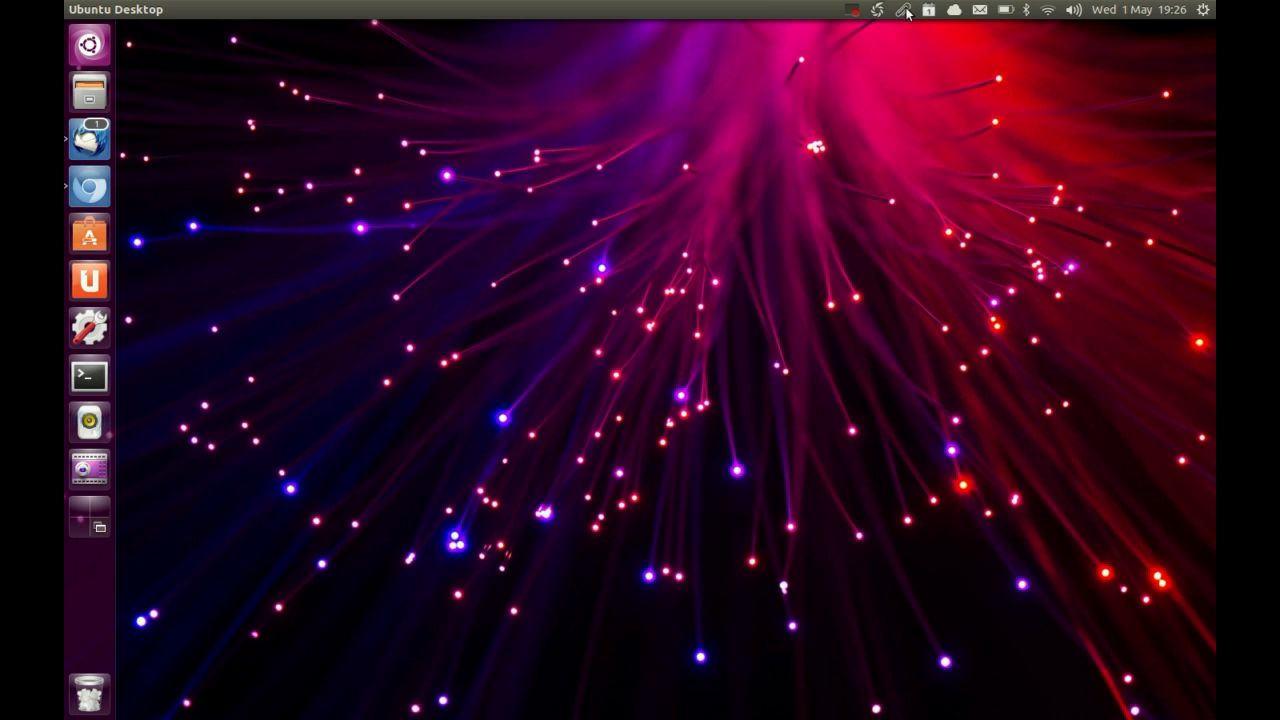
pyautogui.click(906, 14)
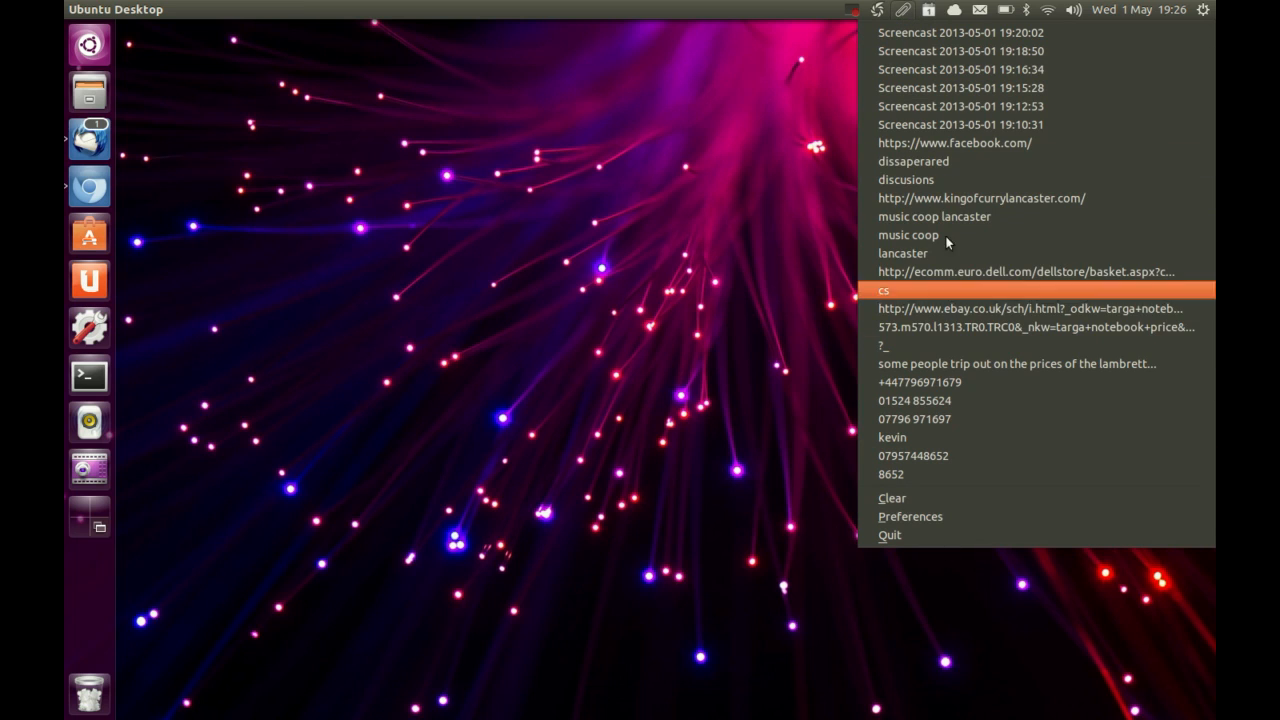
pyautogui.click(745, 160)
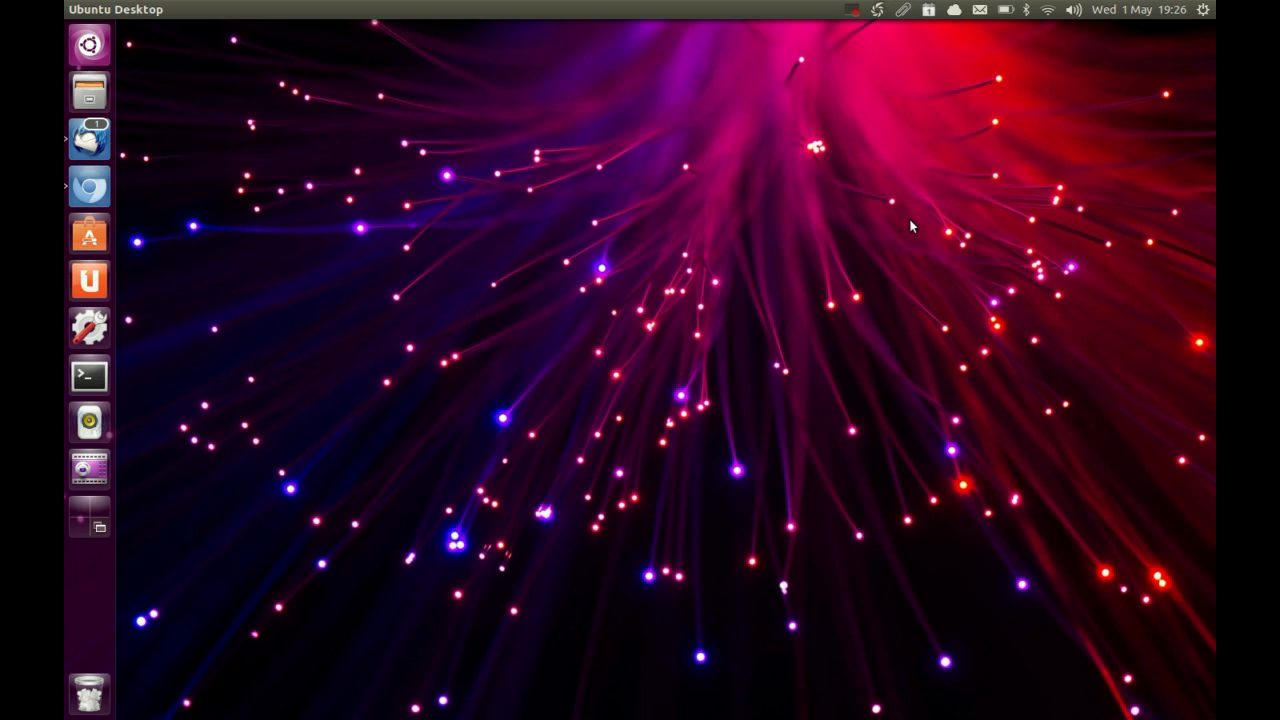
# View the upcoming events and options of the calendar indicator and the Ubuntu One cloud options, and dismiss both.
pyautogui.click(929, 11)
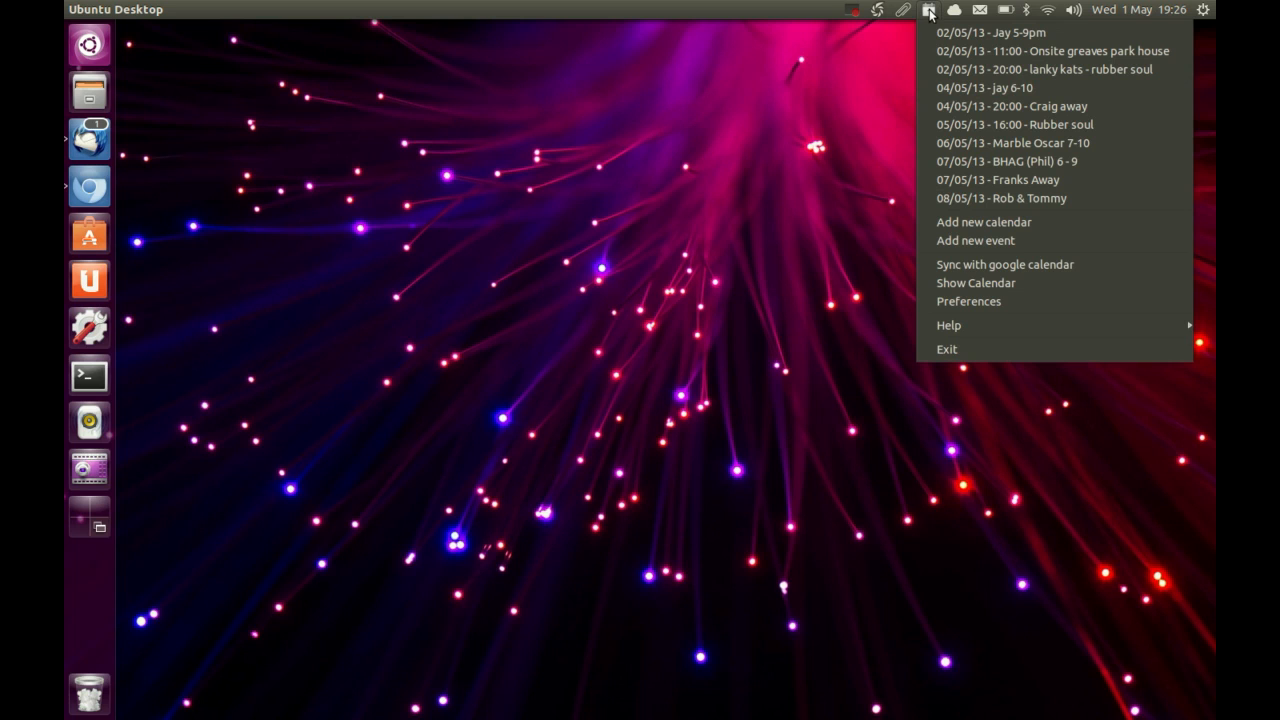
pyautogui.click(830, 177)
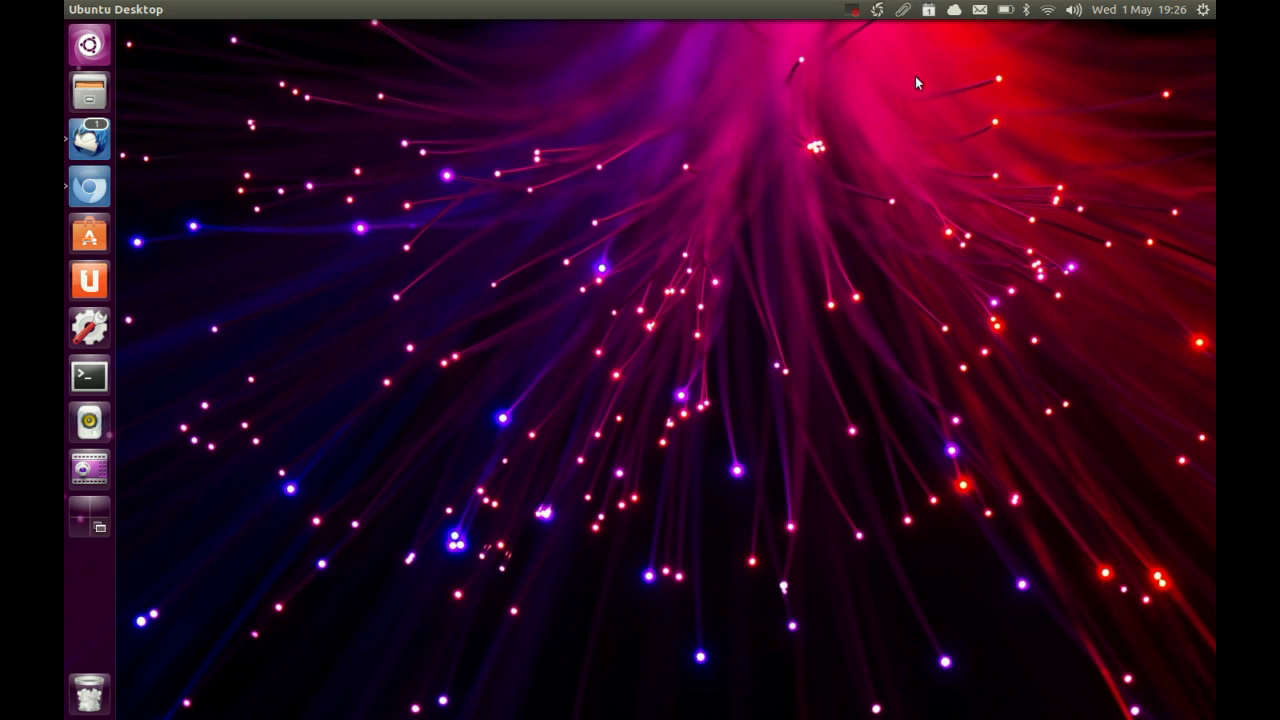
pyautogui.click(929, 11)
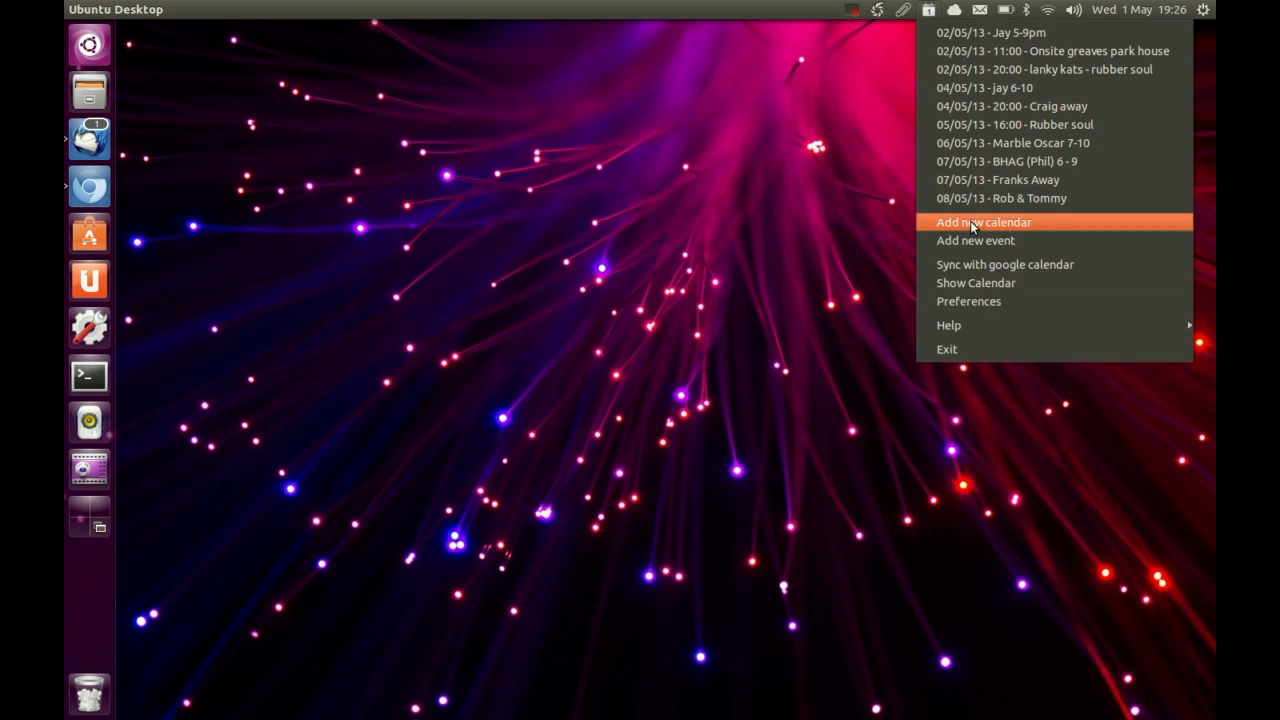
pyautogui.click(850, 236)
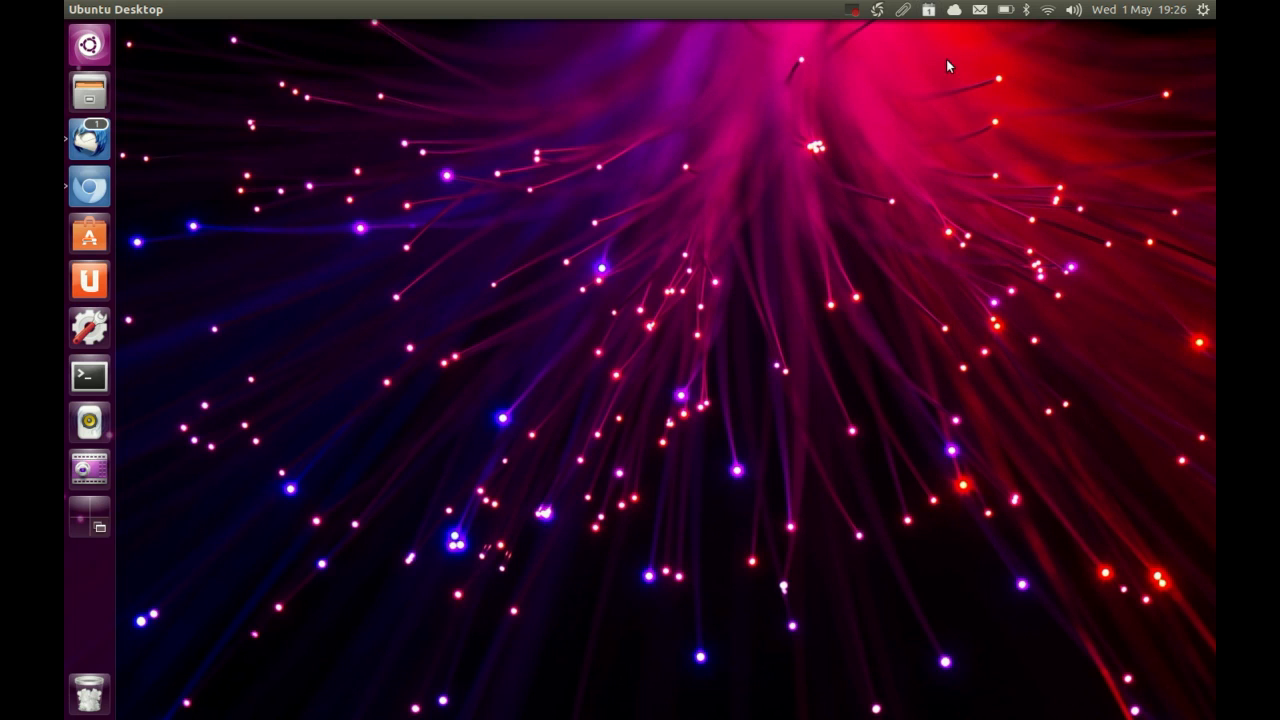
pyautogui.click(955, 12)
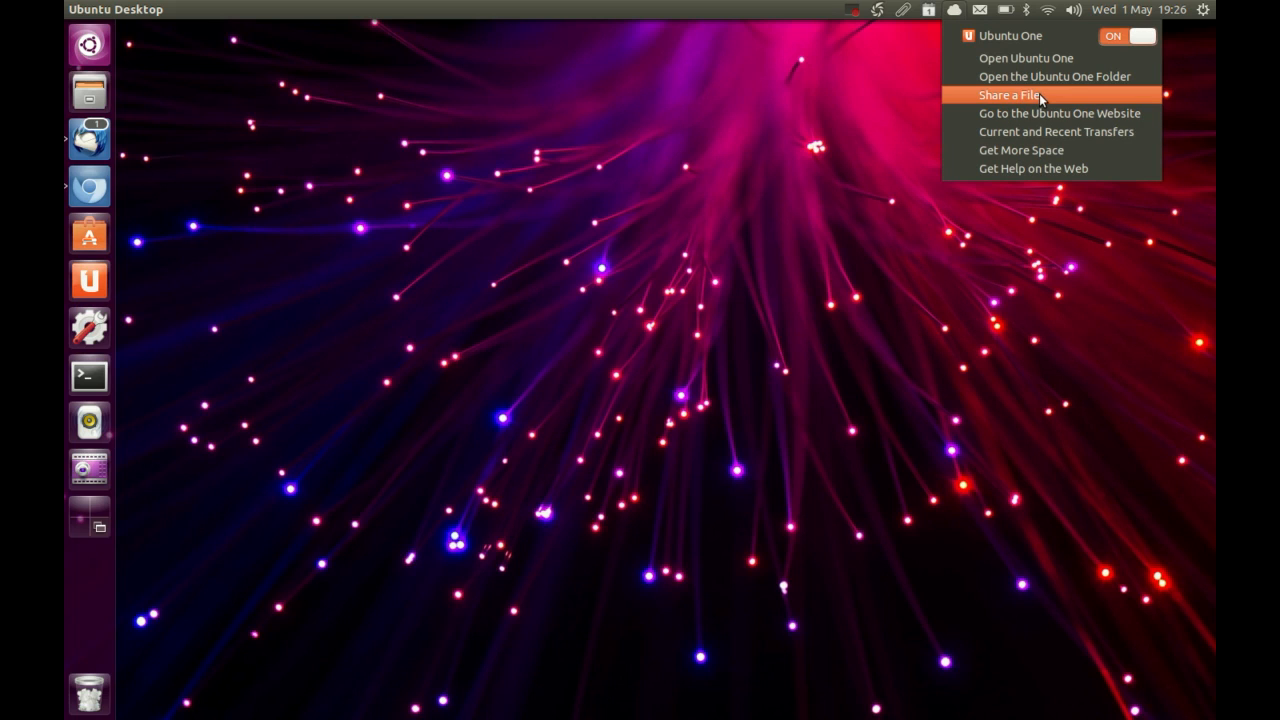
pyautogui.click(819, 158)
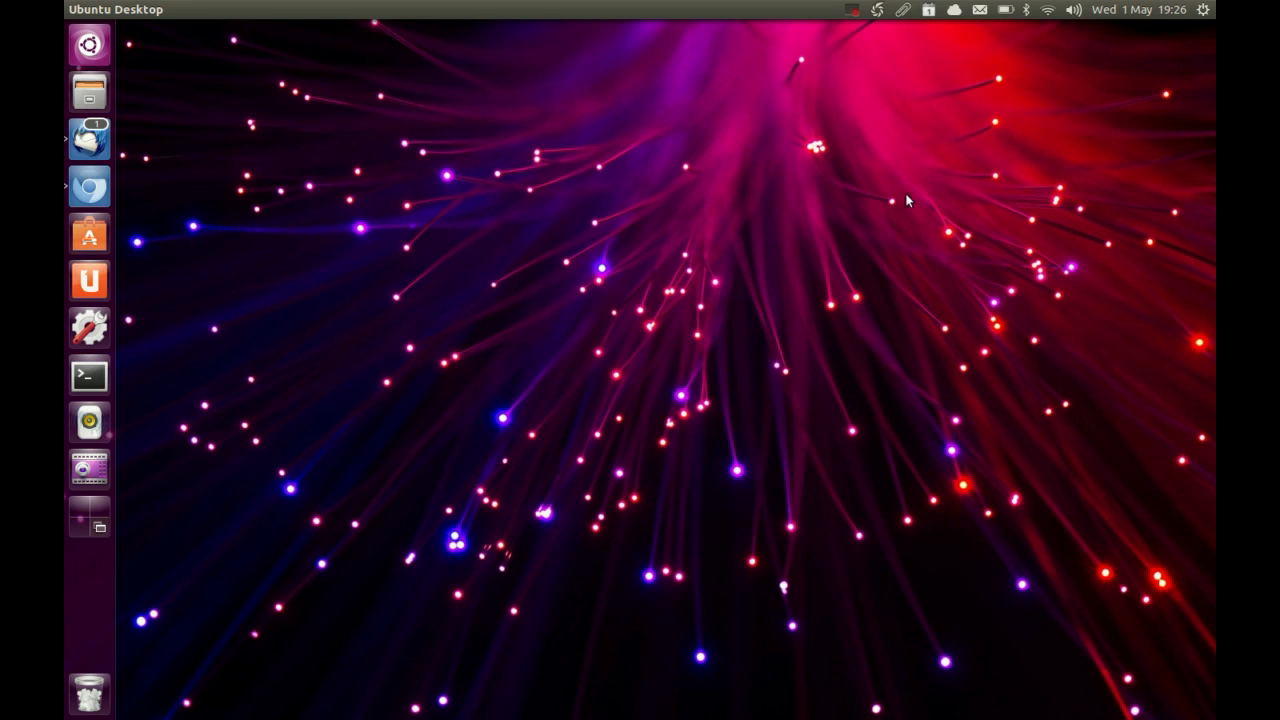
# View the chat status and mail options of the messaging indicator and check the battery indicator, dismissing both.
pyautogui.click(980, 11)
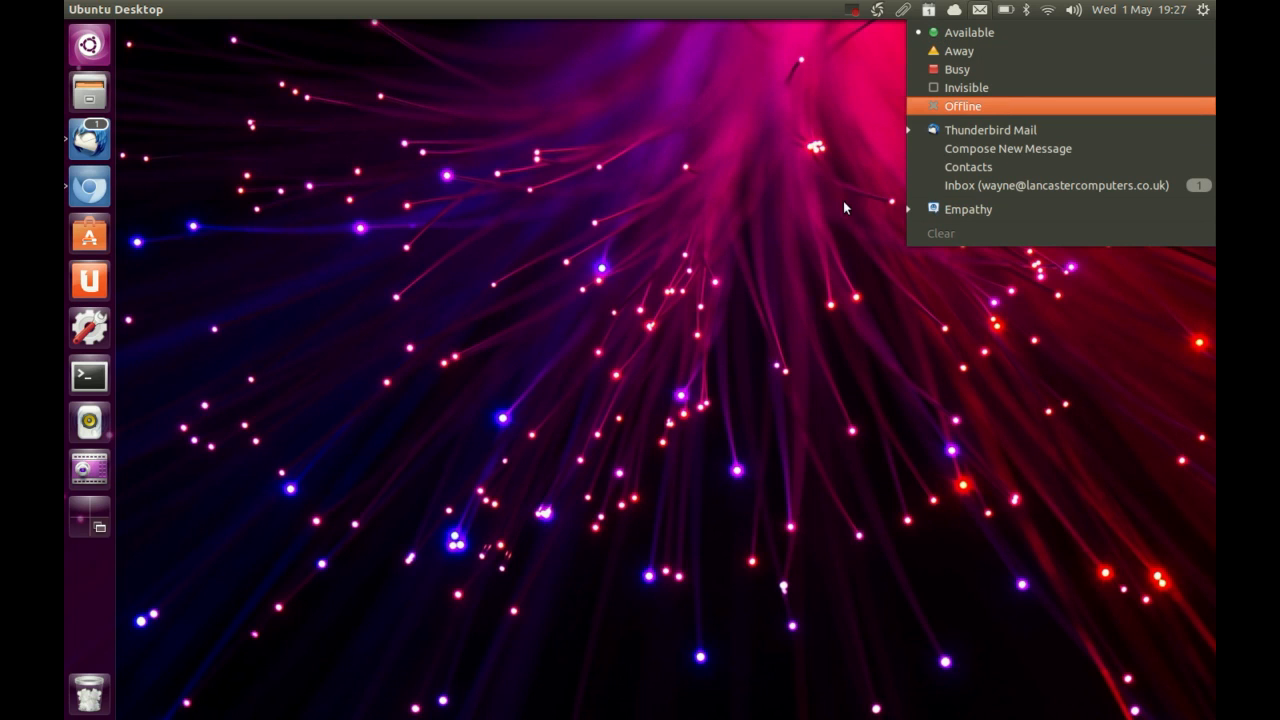
pyautogui.press('Right')
pyautogui.click(889, 175)
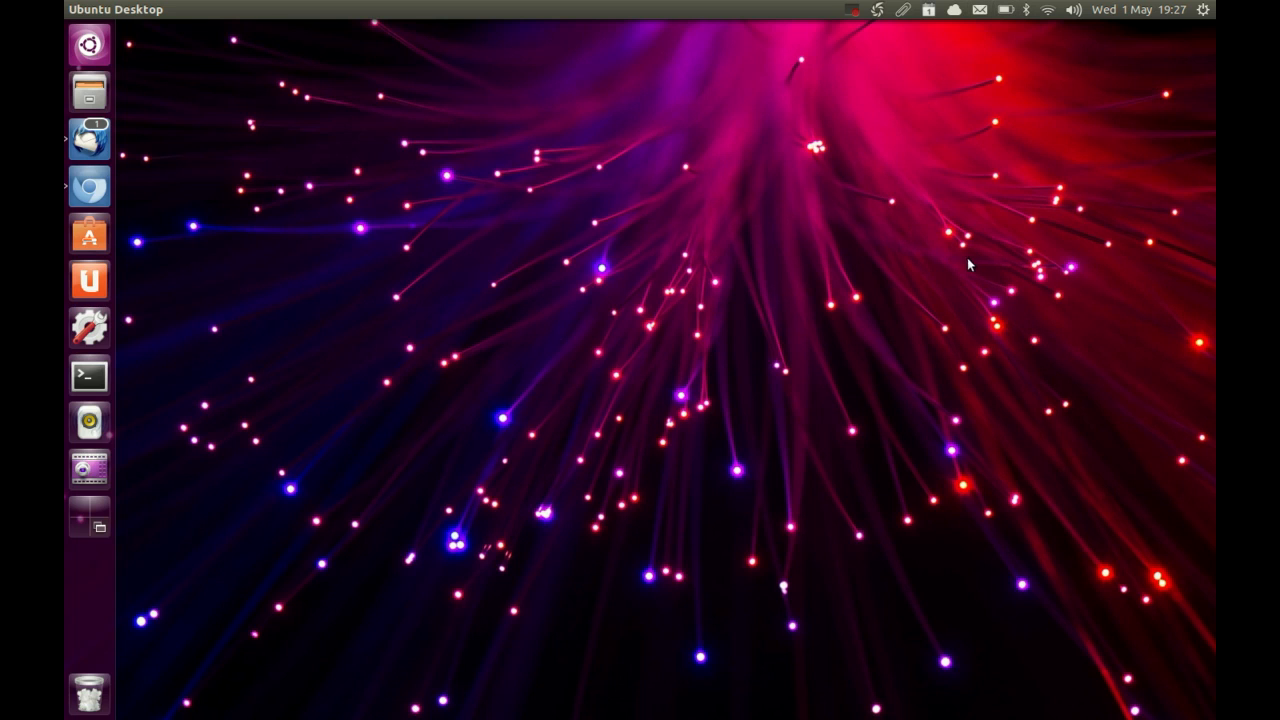
pyautogui.click(1008, 12)
pyautogui.click(1010, 14)
# View the Bluetooth options and the list of Wi-Fi networks and connection options, dismissing both.
pyautogui.click(1029, 13)
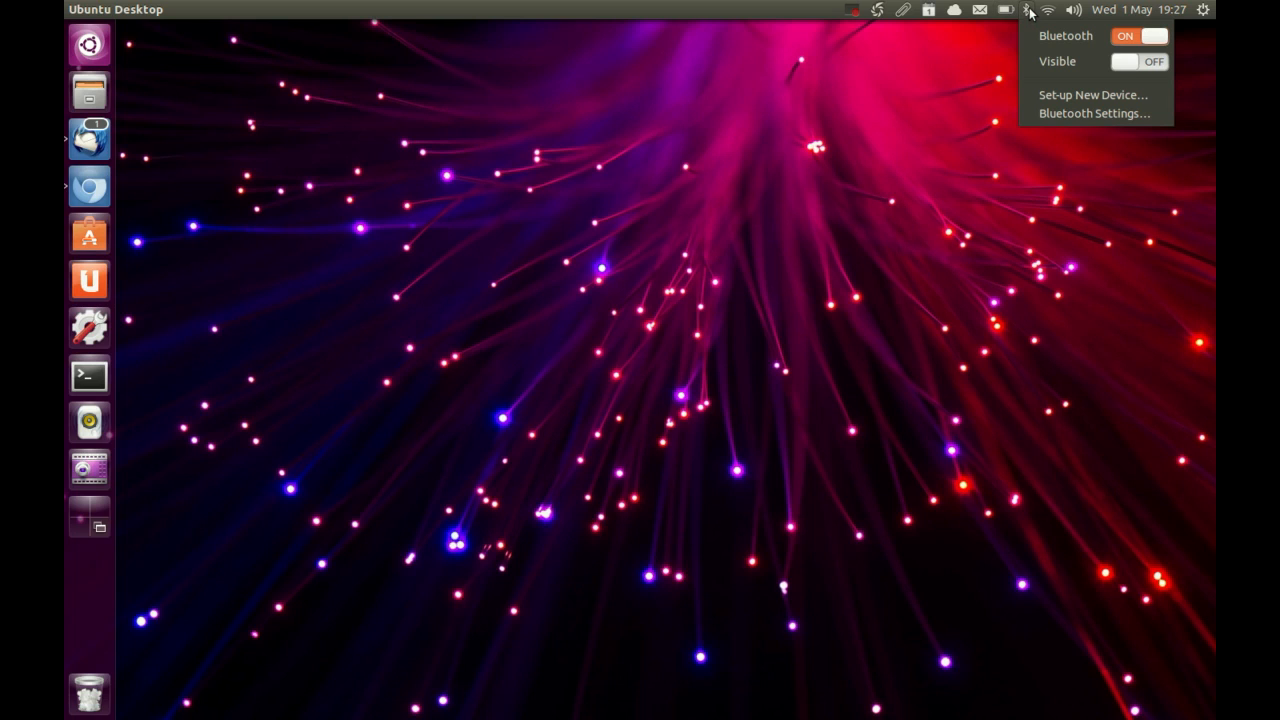
pyautogui.click(832, 337)
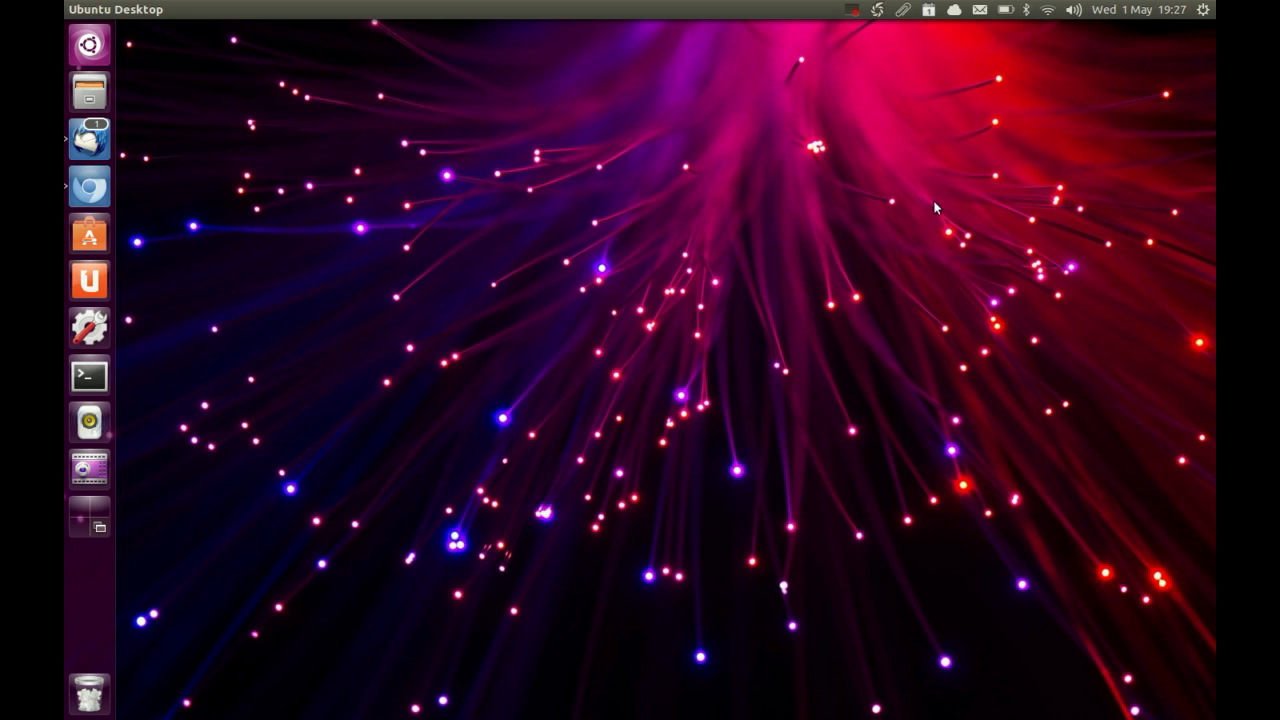
pyautogui.click(1047, 13)
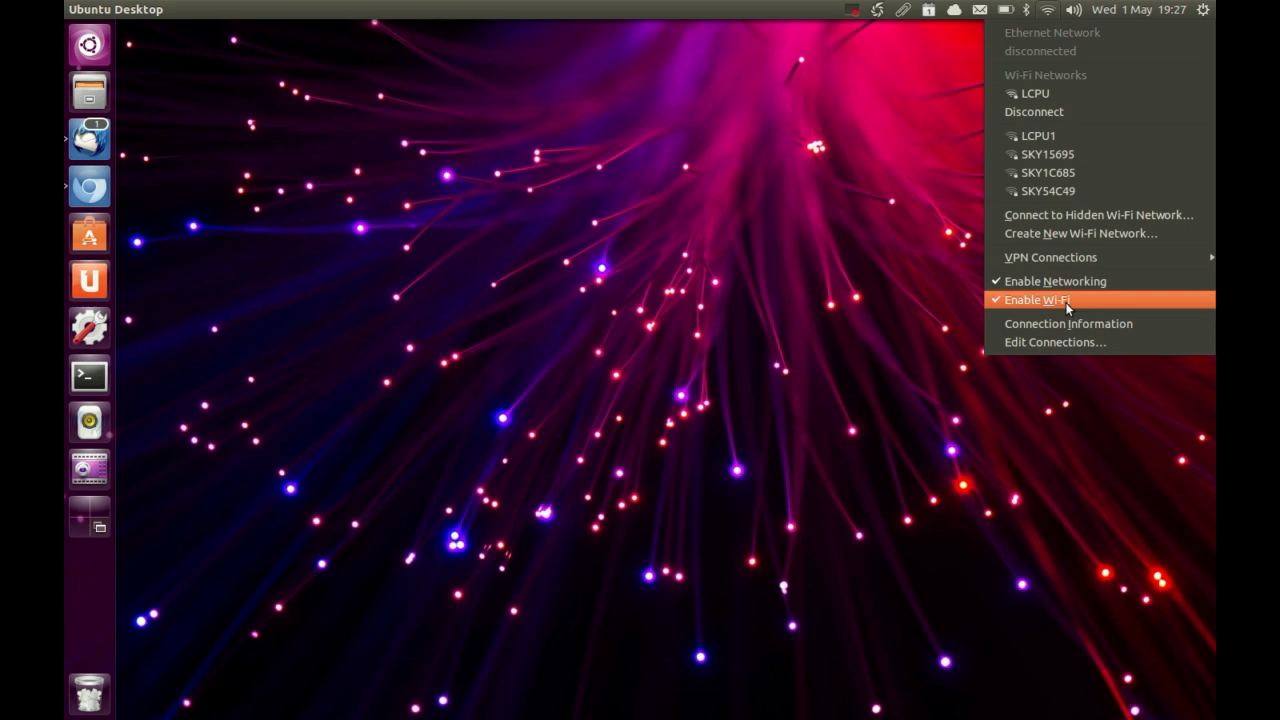
pyautogui.click(822, 248)
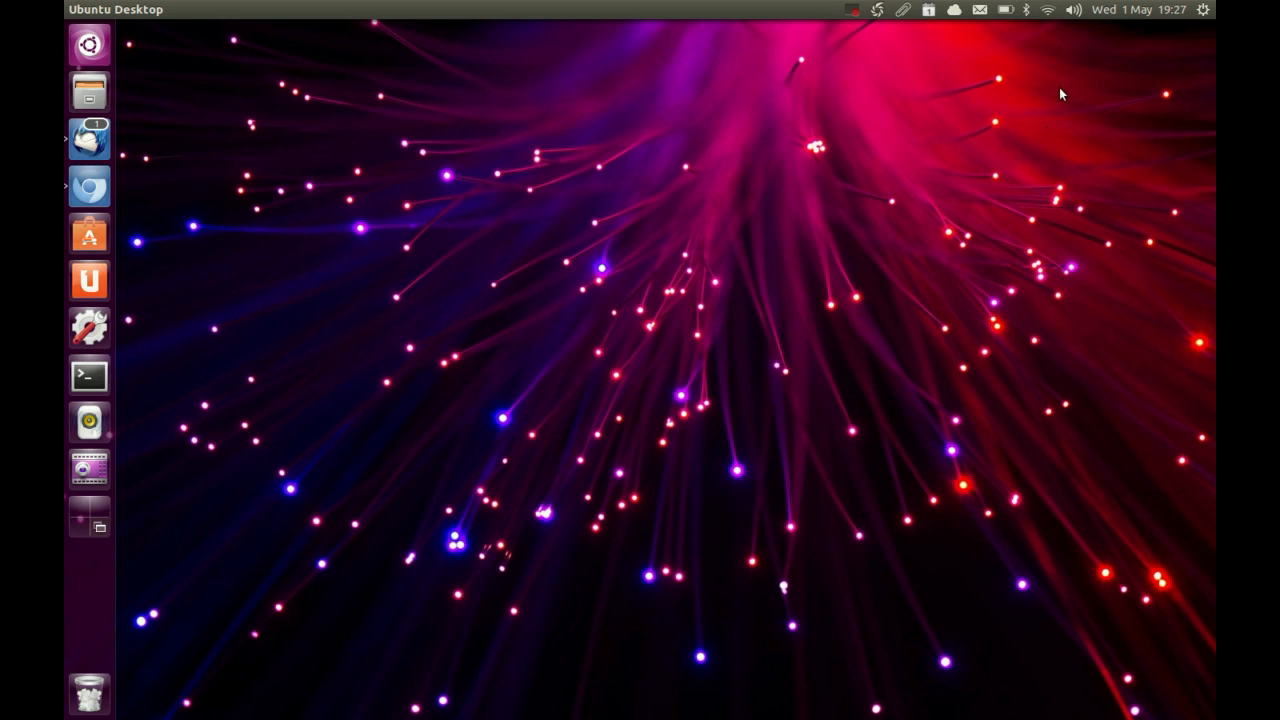
# View the sound indicator's volume and Rhythmbox controls and the clock's monthly calendar, dismissing both.
pyautogui.click(1073, 11)
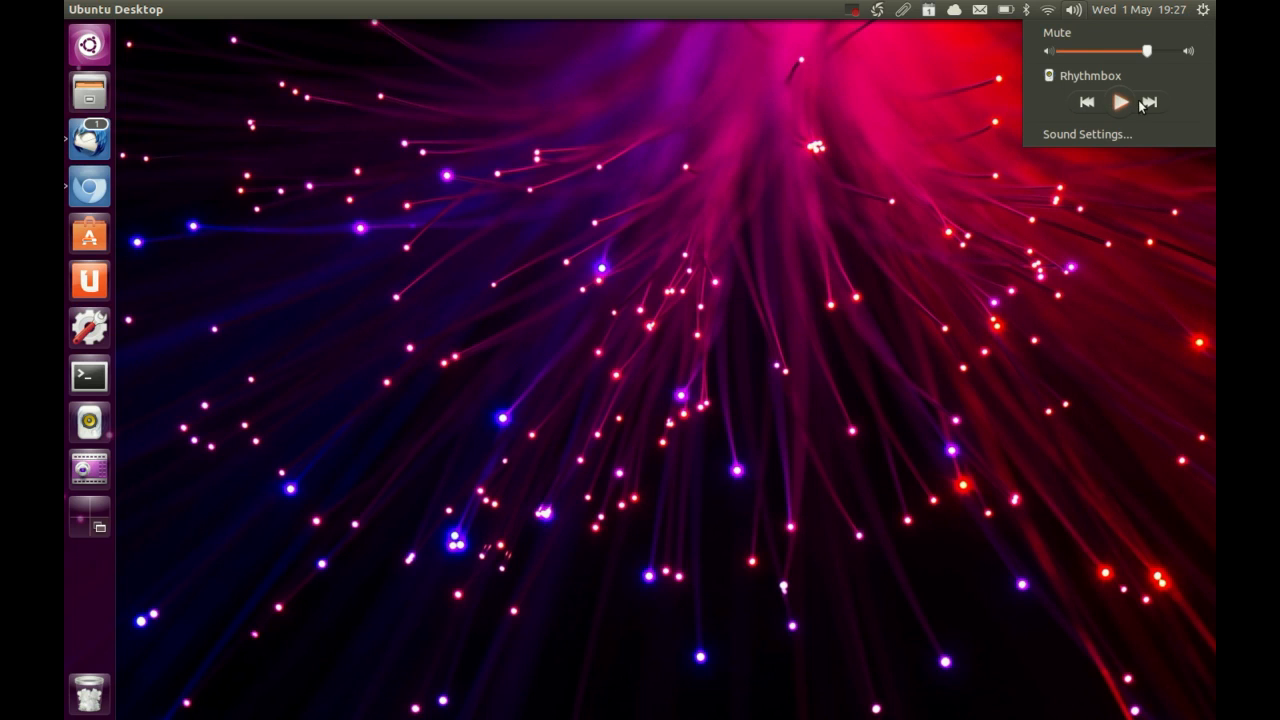
pyautogui.click(908, 150)
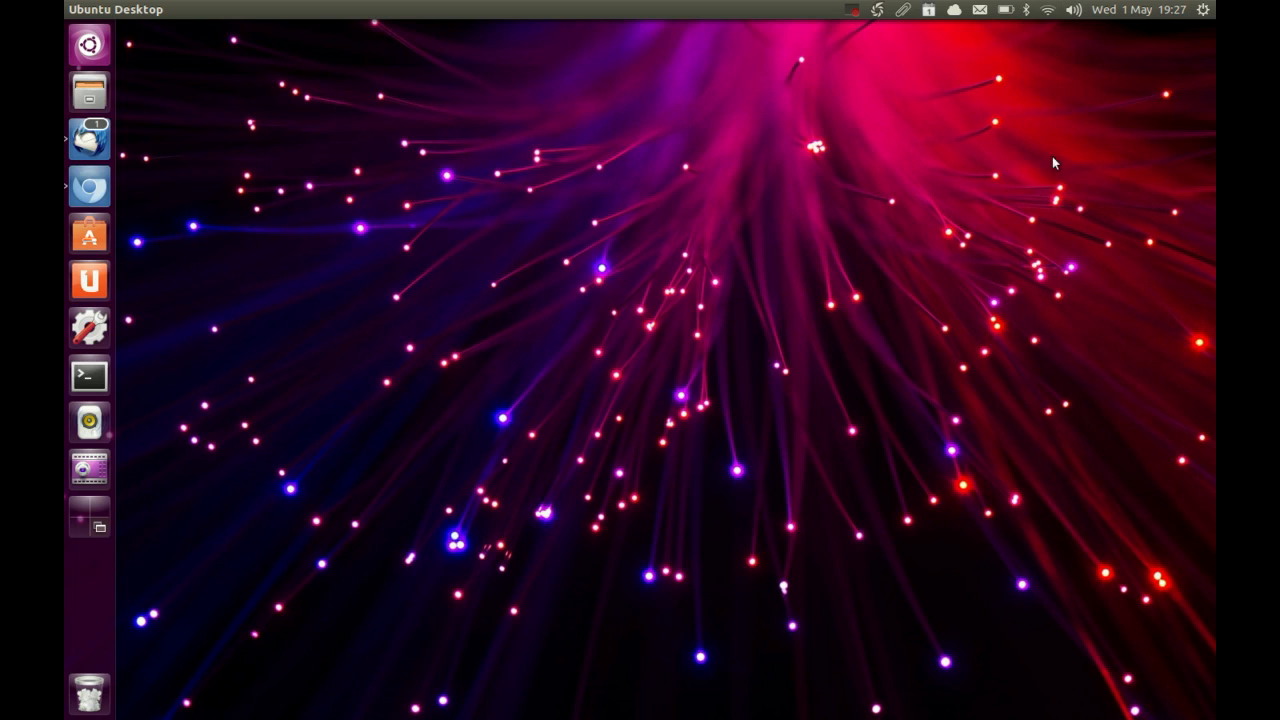
pyautogui.click(1141, 9)
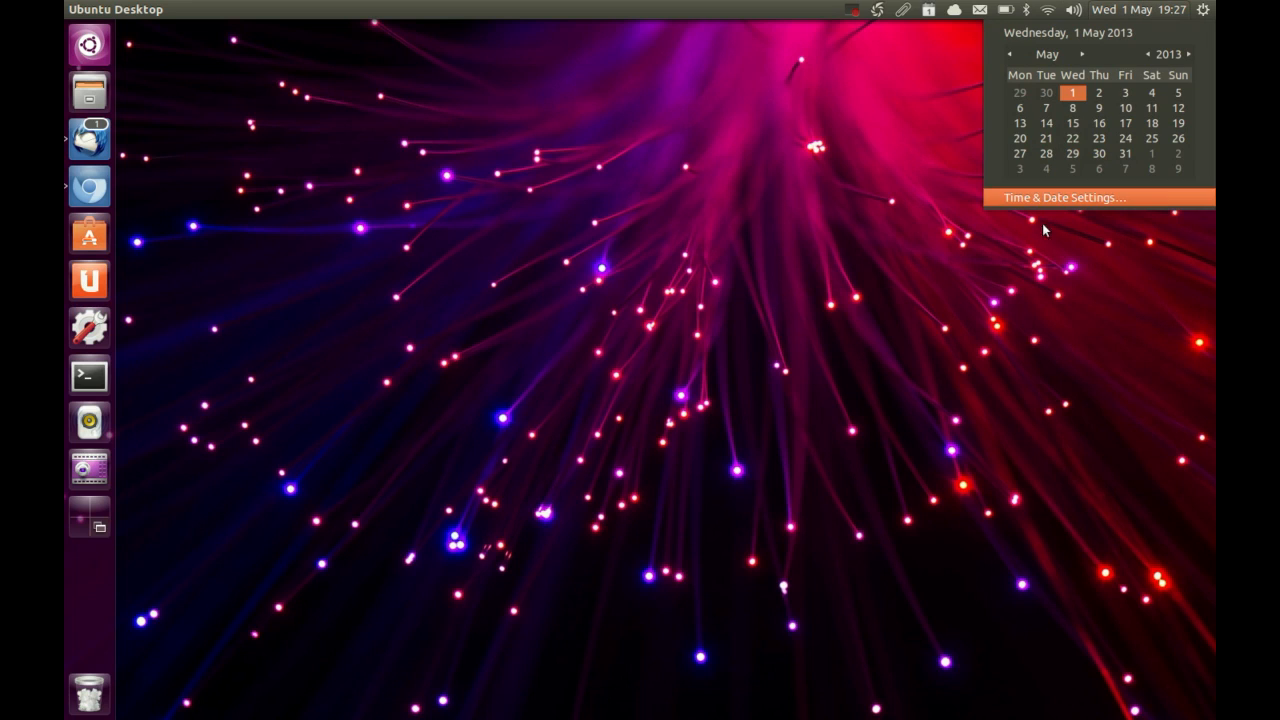
pyautogui.click(769, 232)
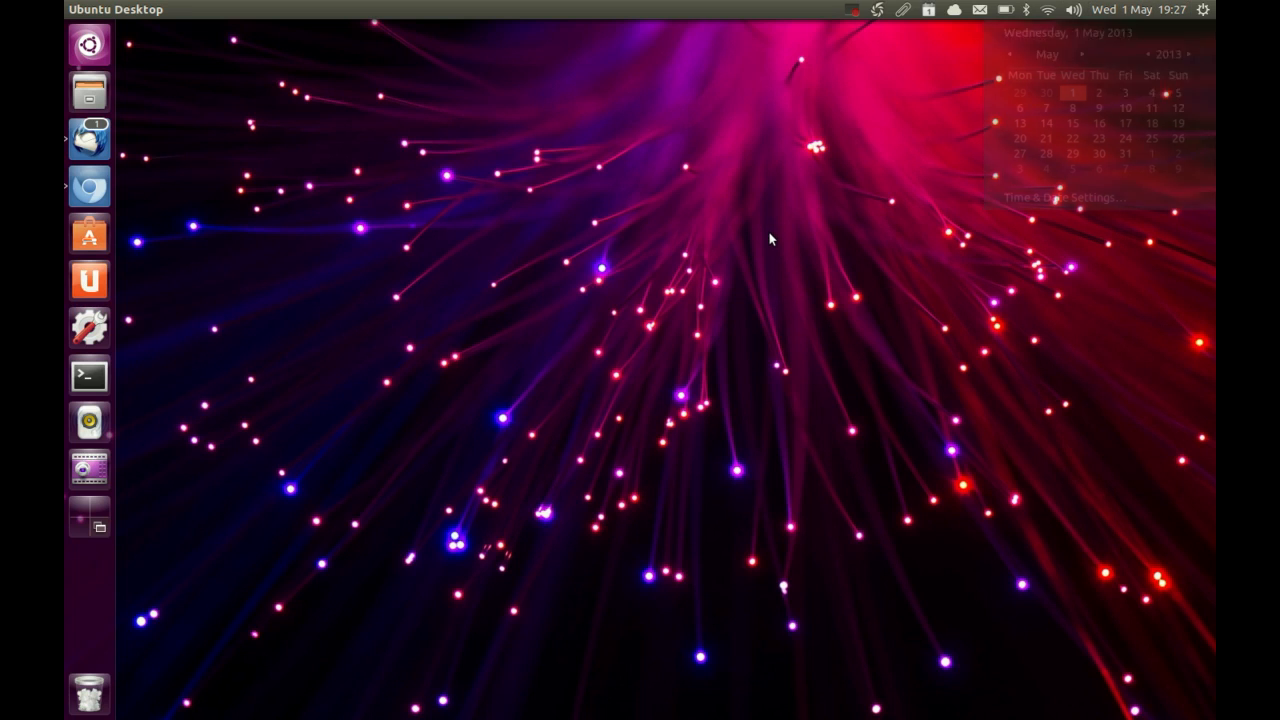
# View the session options and the About This Computer details, including Default Applications and Removable Media, and close the window.
pyautogui.click(1203, 10)
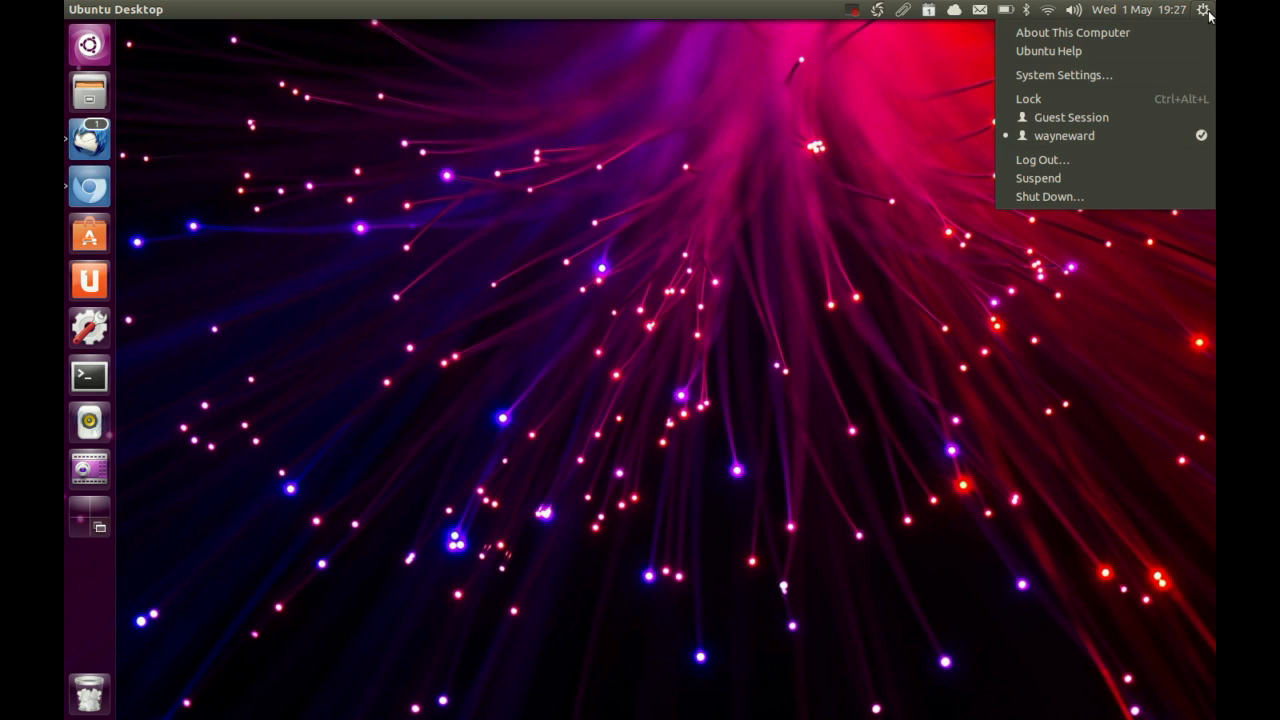
pyautogui.click(900, 280)
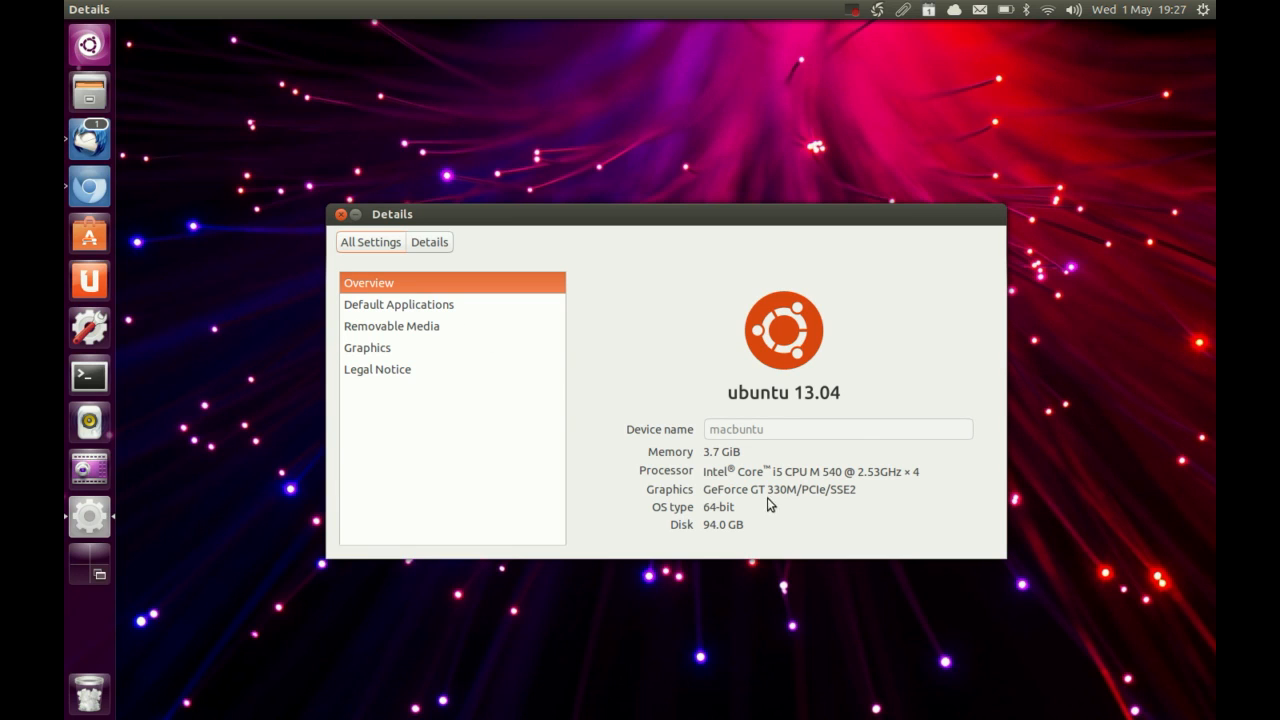
pyautogui.click(417, 310)
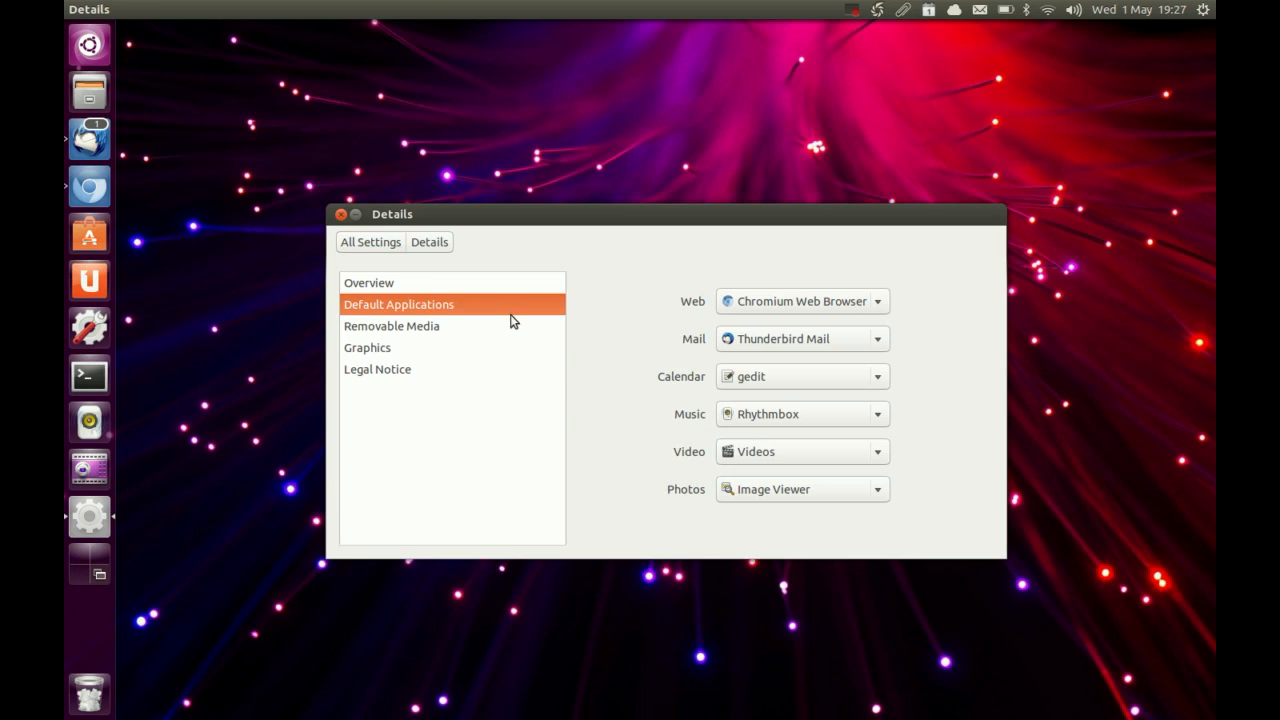
pyautogui.click(388, 330)
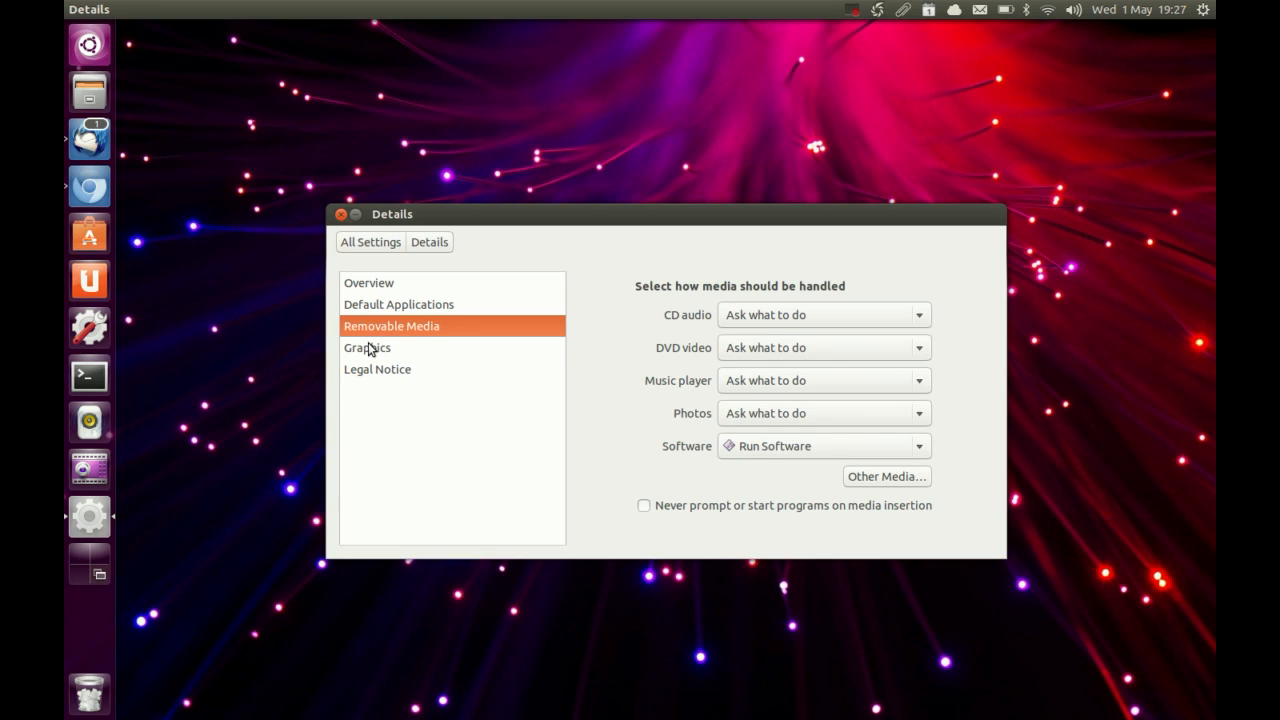
pyautogui.click(341, 214)
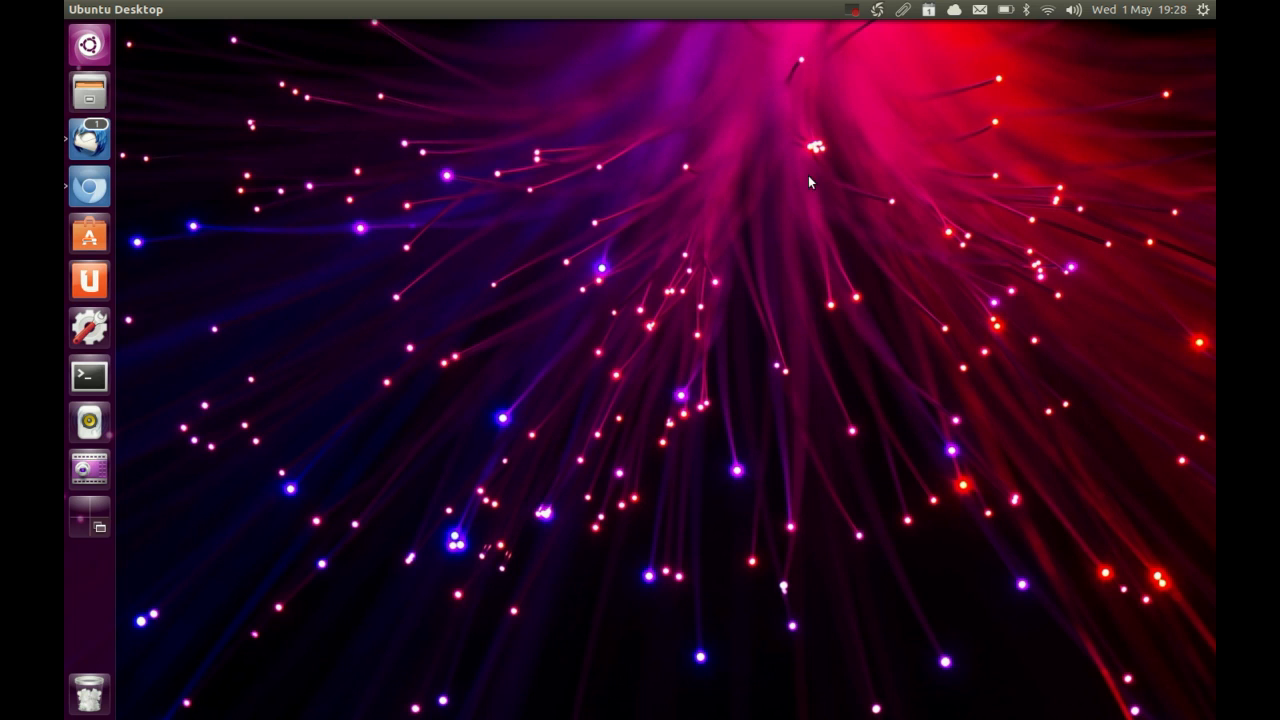
# Open the screen recorder's pause and finish options.
pyautogui.click(853, 11)
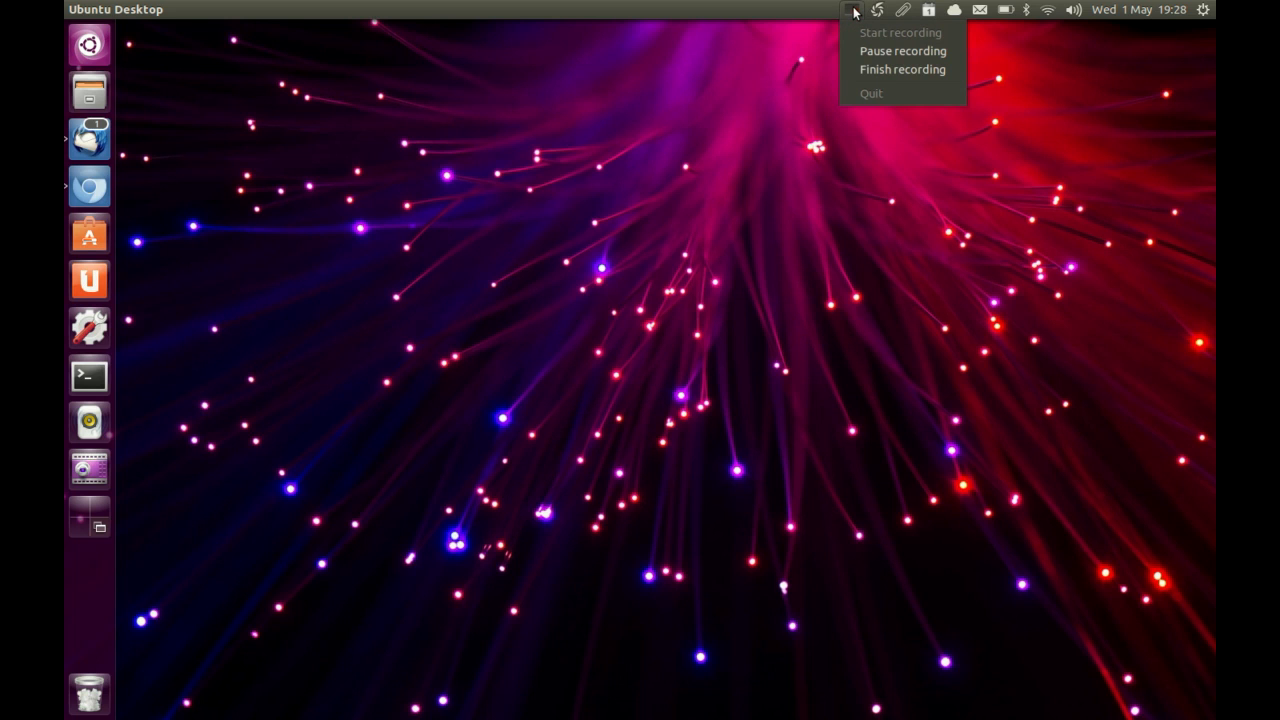